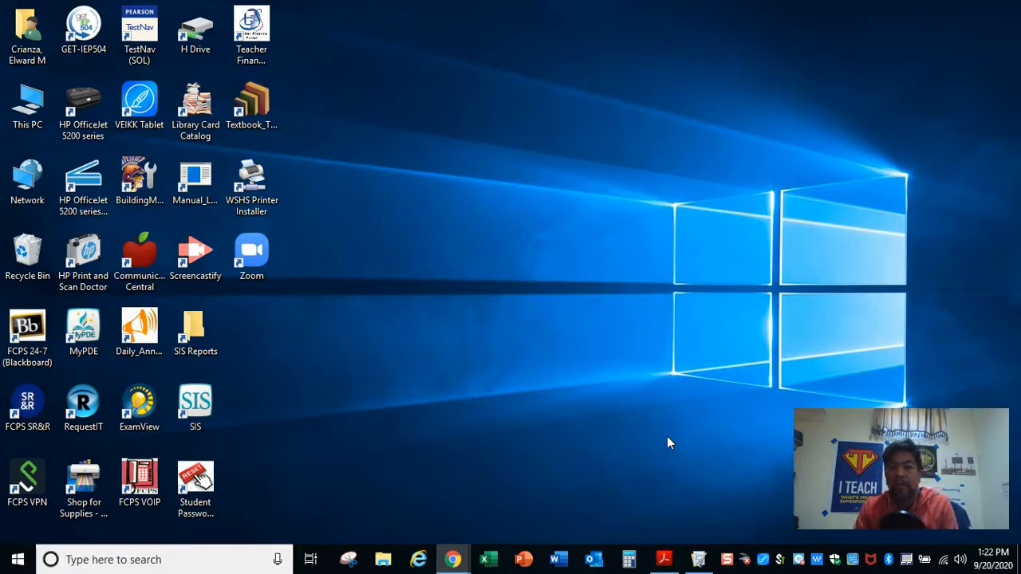
click(237, 559)
text(logge)
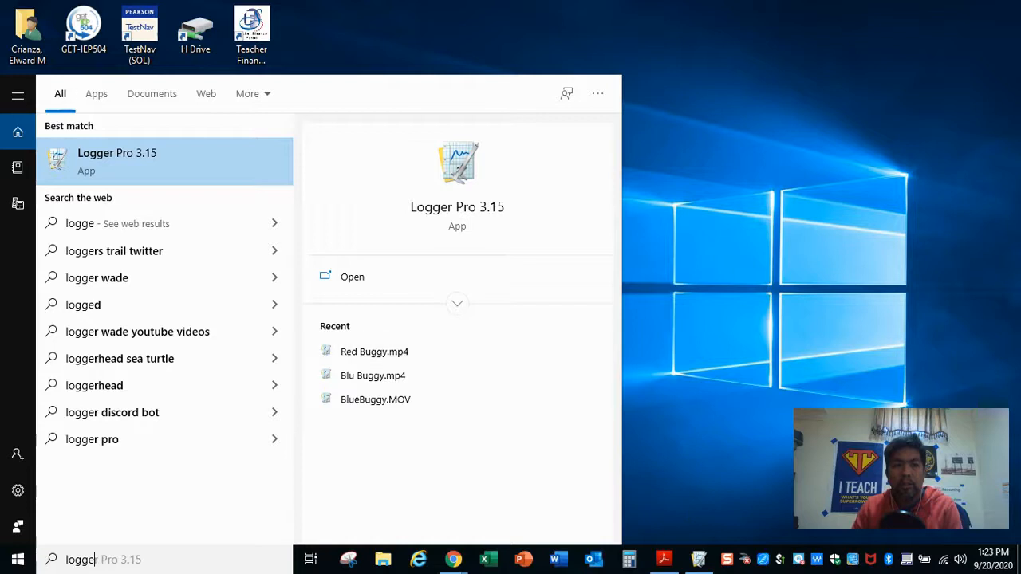
right_click(208, 164)
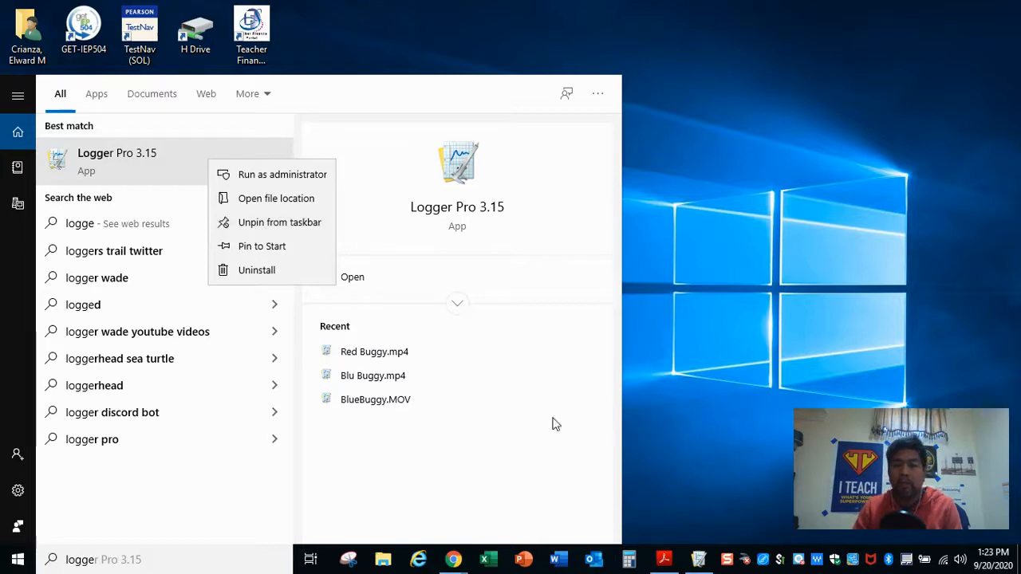
click(708, 518)
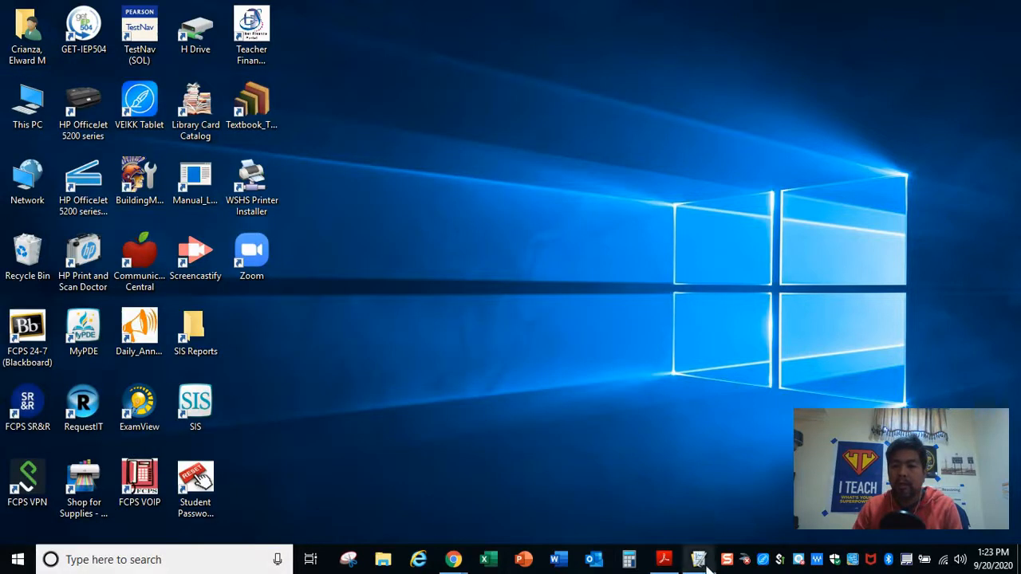
Step: Open Logger Pro and insert the movie Red Buggy.mp4 from the Downloads folder
mouse_move(699, 562)
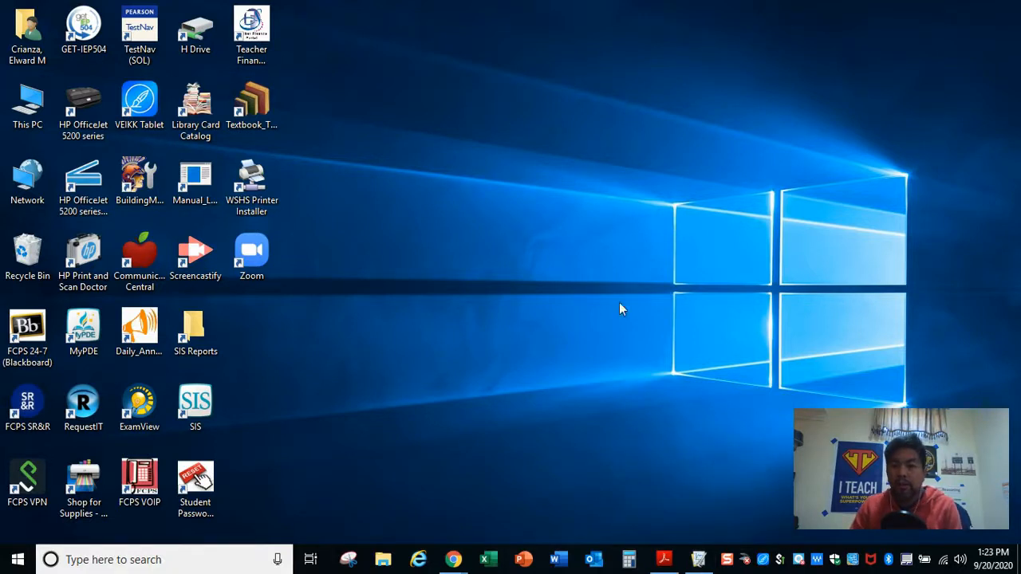
click(698, 561)
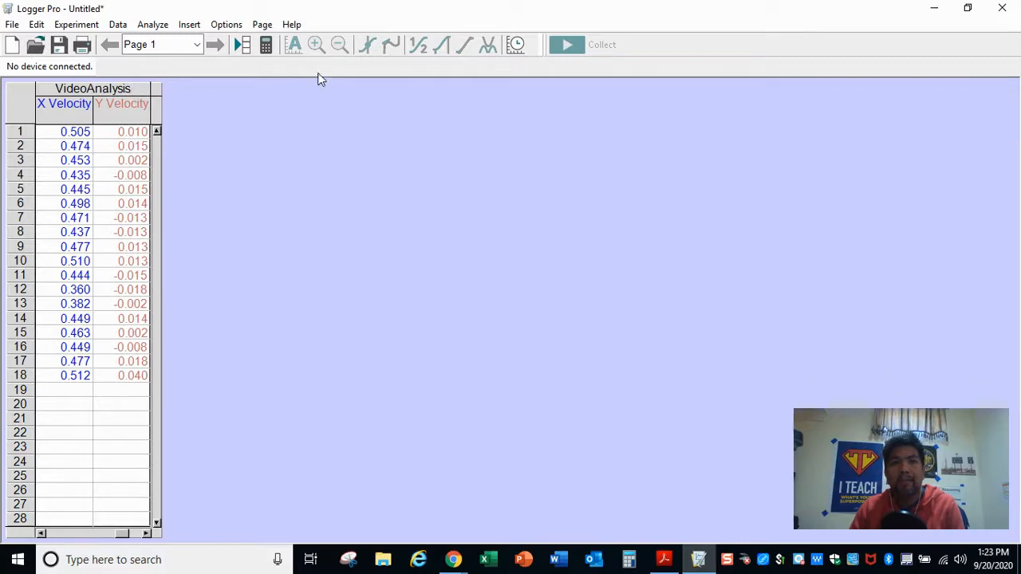
click(199, 29)
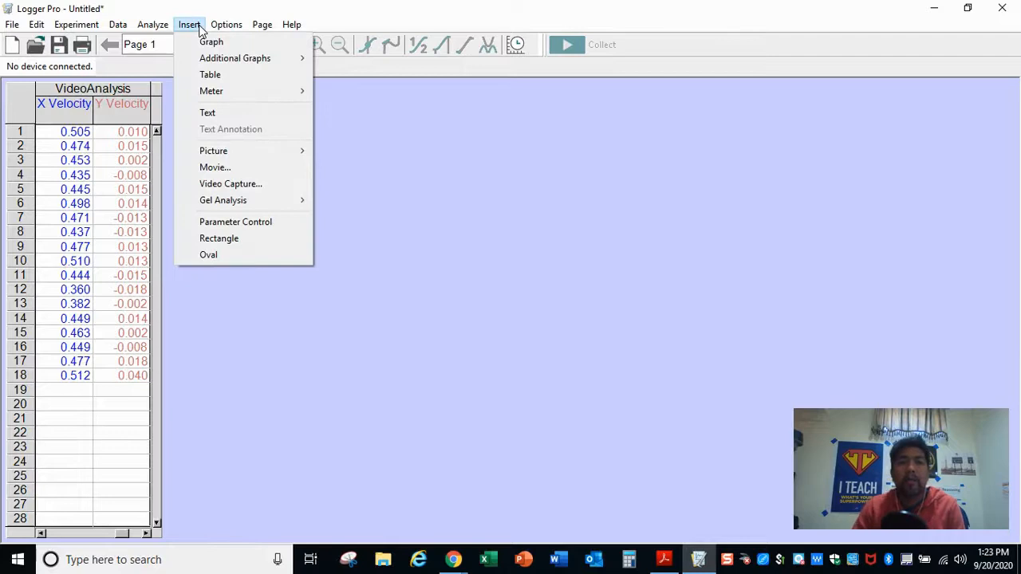
click(223, 168)
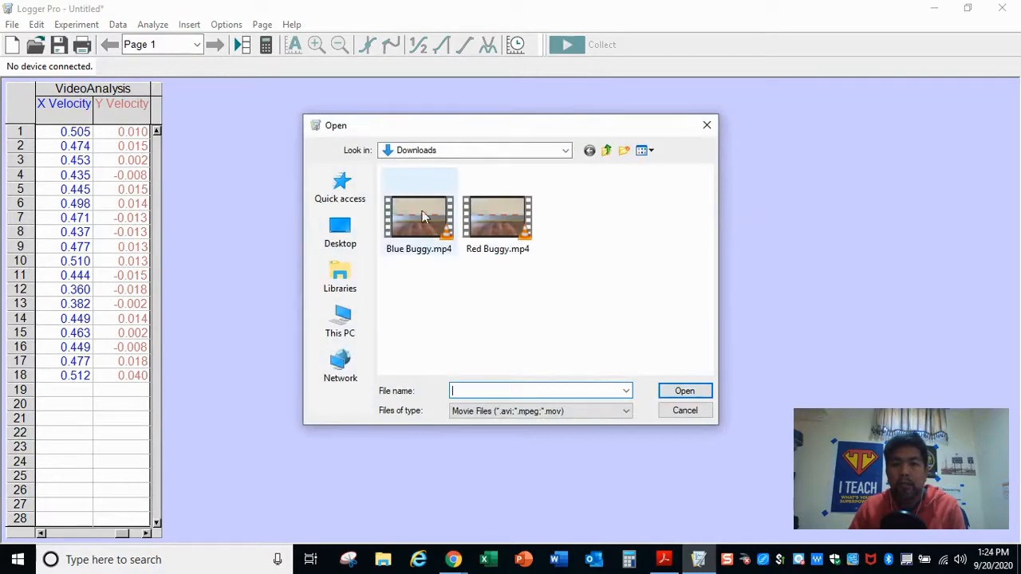
click(498, 233)
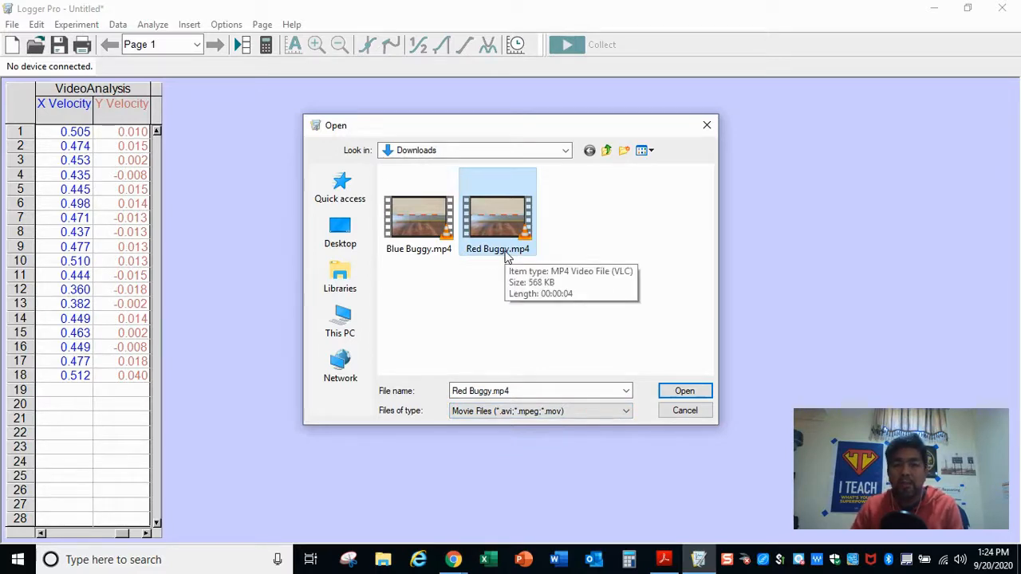
click(677, 394)
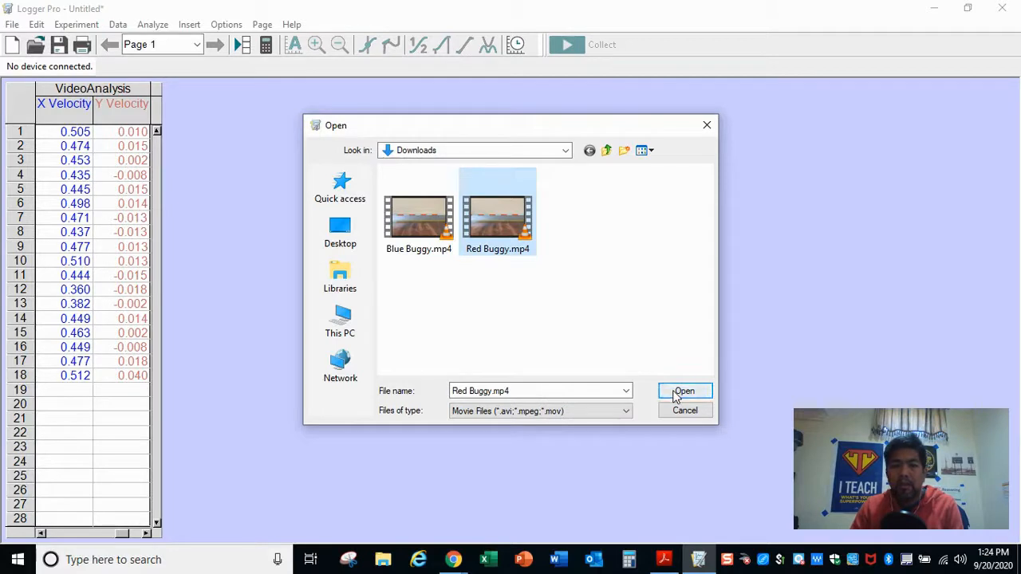
click(676, 394)
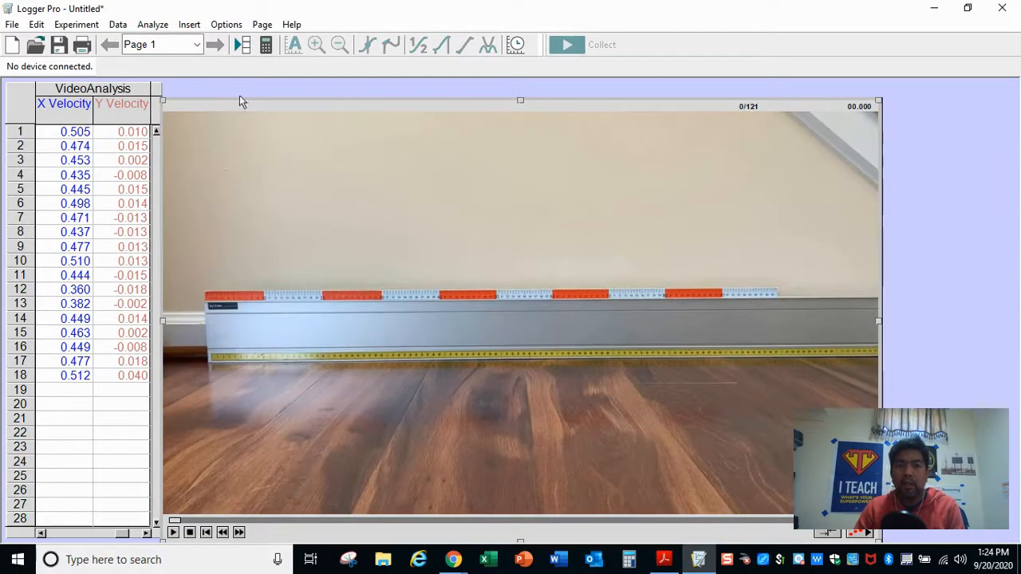
Step: Move the movie to the upper-left corner of the page and shrink it to about half the page width
drag(244, 107, 94, 107)
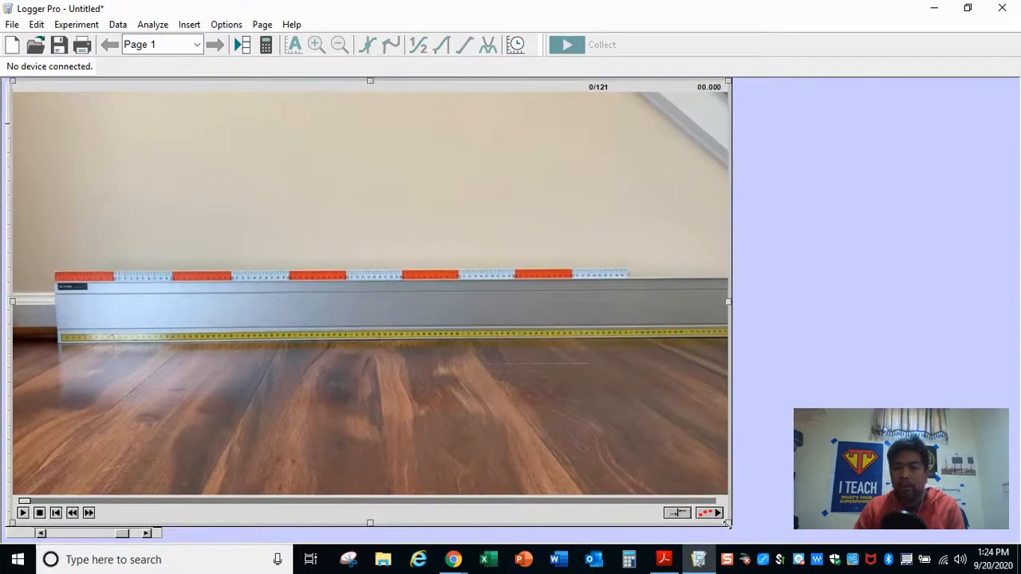
drag(726, 524, 442, 400)
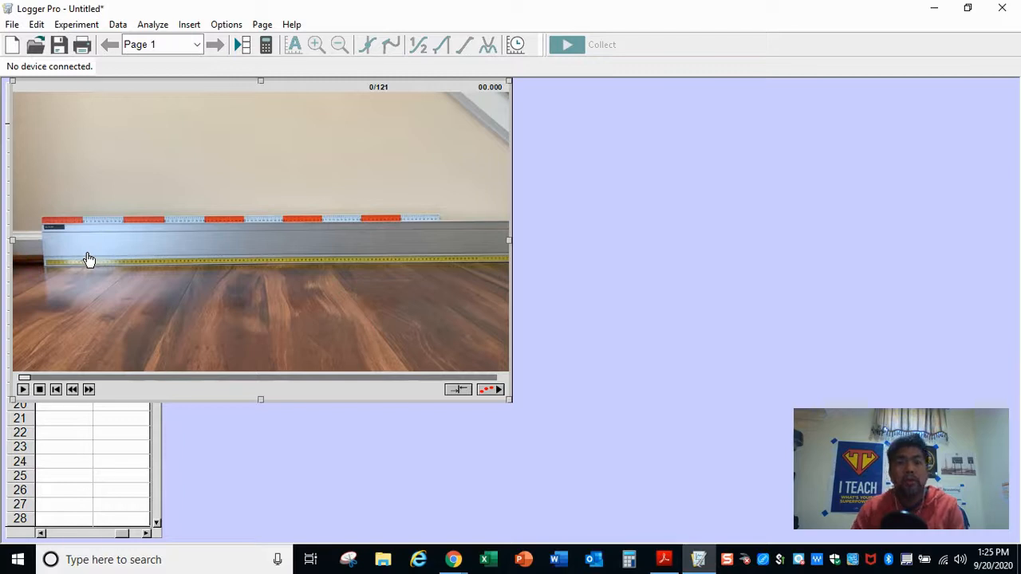
Step: Insert a graph, place it beside the movie and enlarge it to fill the remaining page width
click(195, 29)
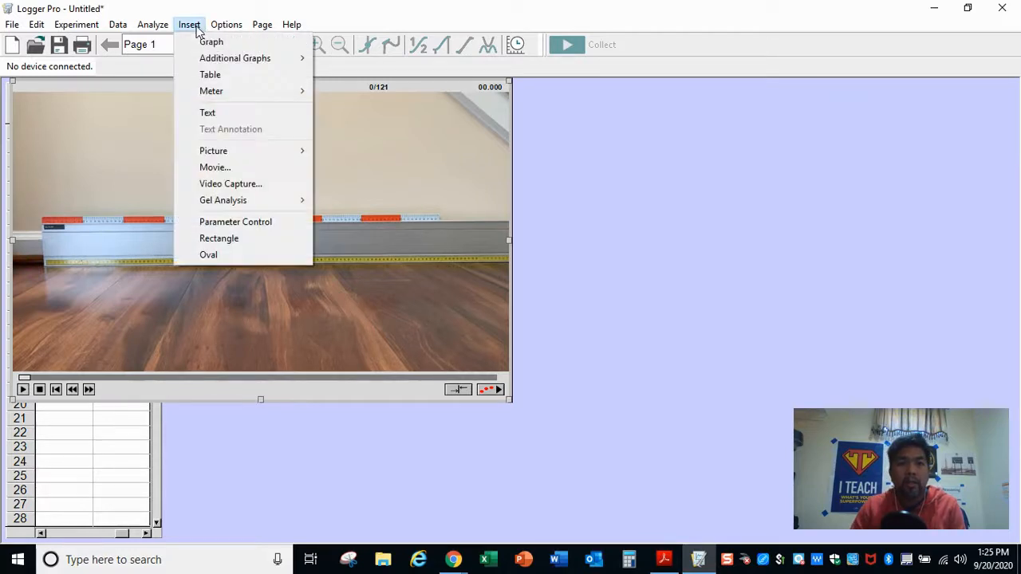
click(212, 41)
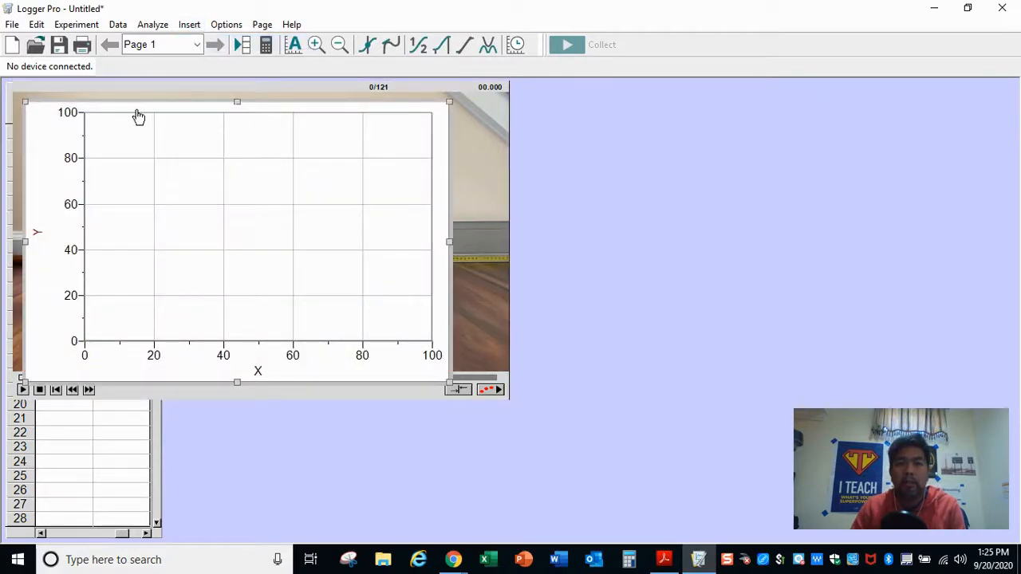
click(40, 142)
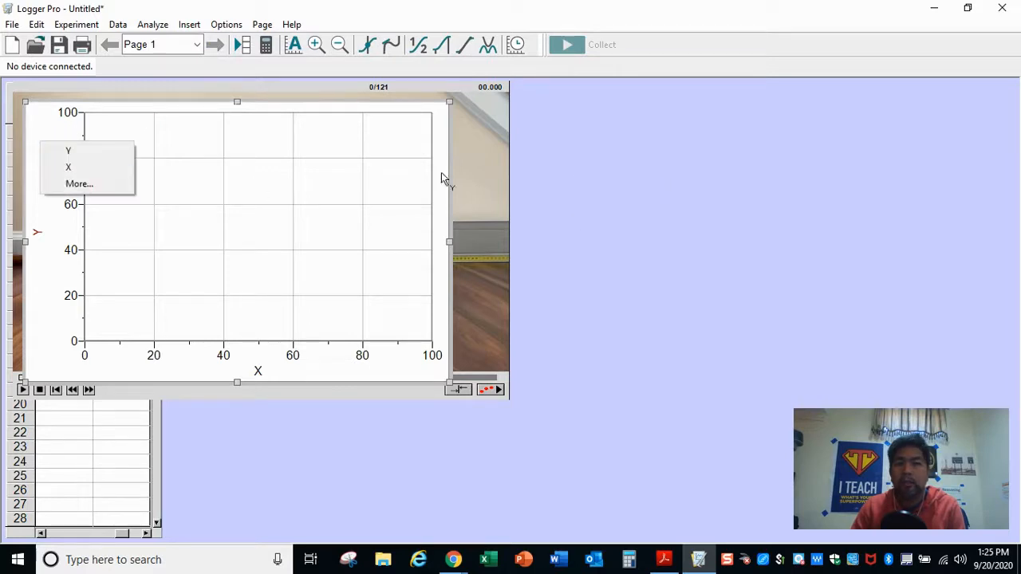
drag(192, 108, 707, 94)
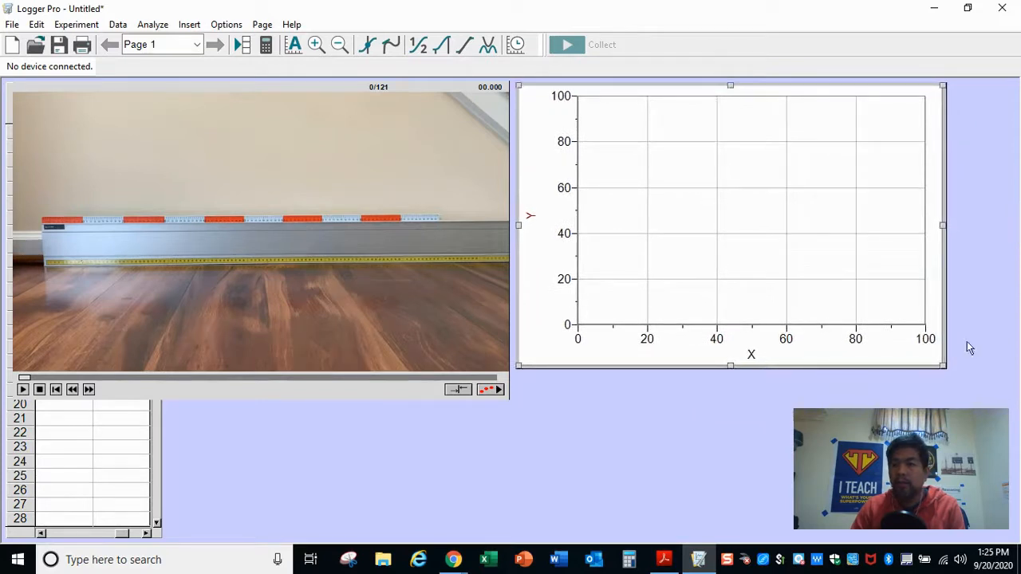
drag(943, 366, 1011, 386)
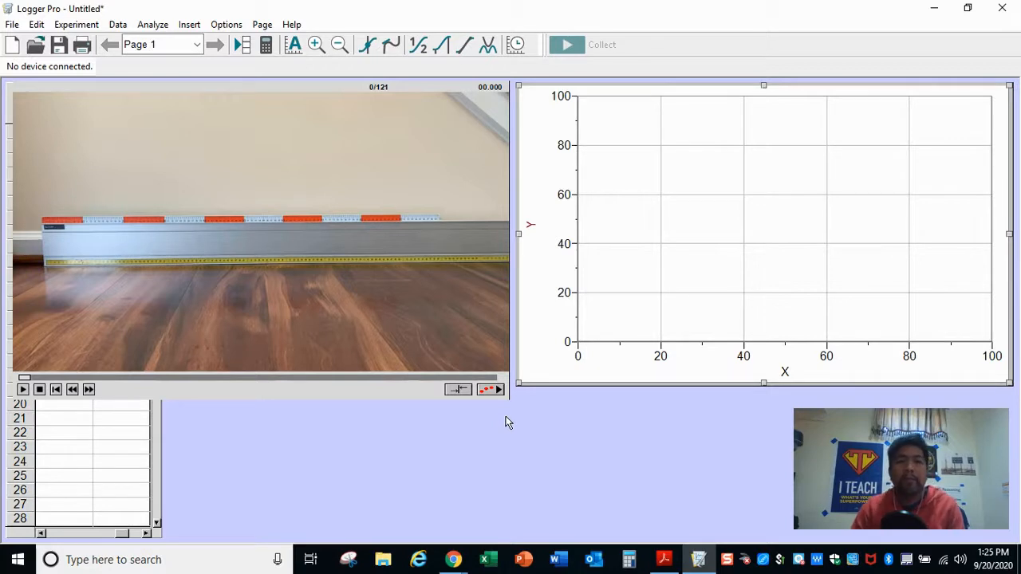
Step: Show the video analysis tools for the Red Buggy movie
click(165, 93)
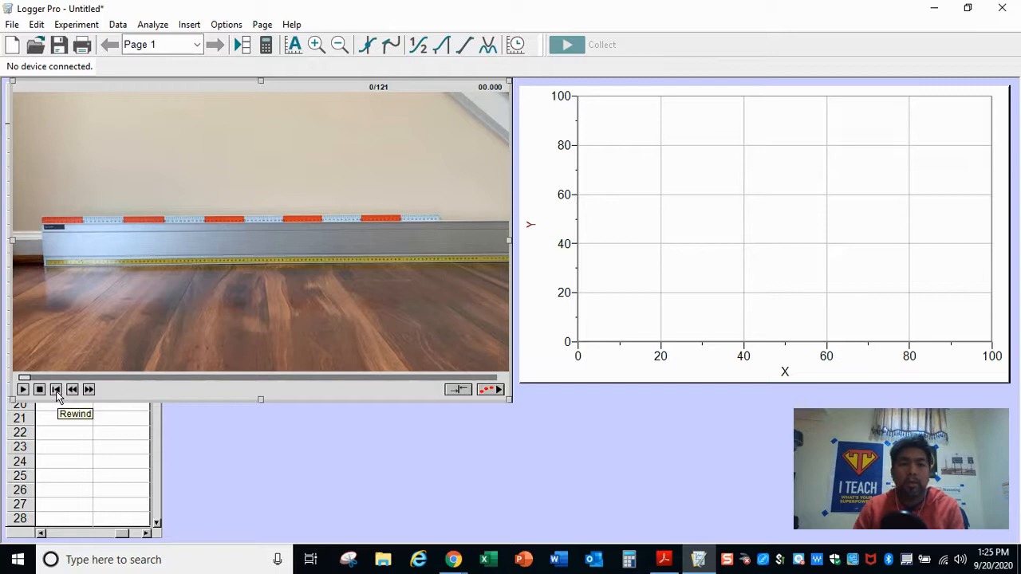
click(488, 392)
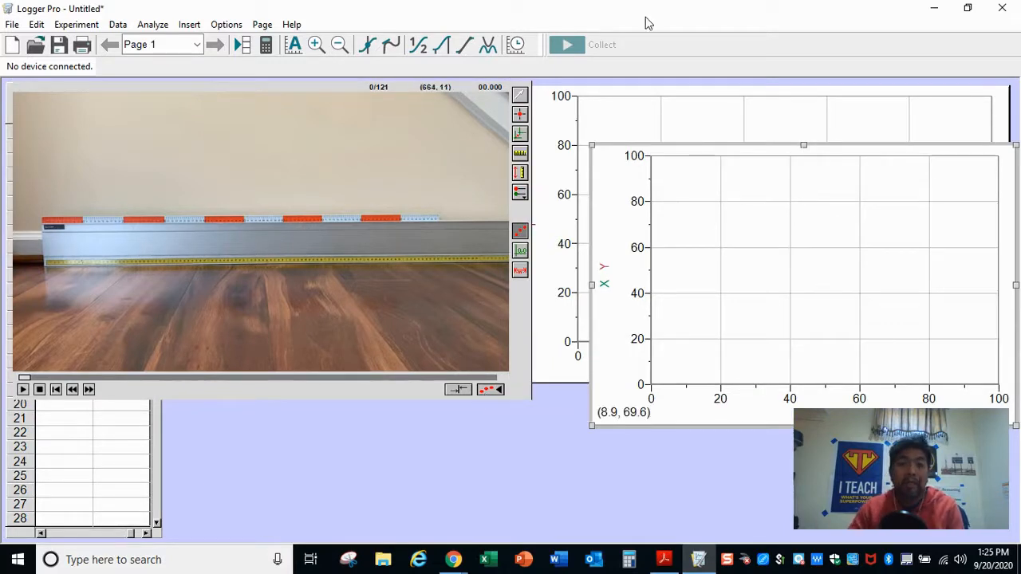
Step: Delete the manually inserted graph of Y against X
click(555, 117)
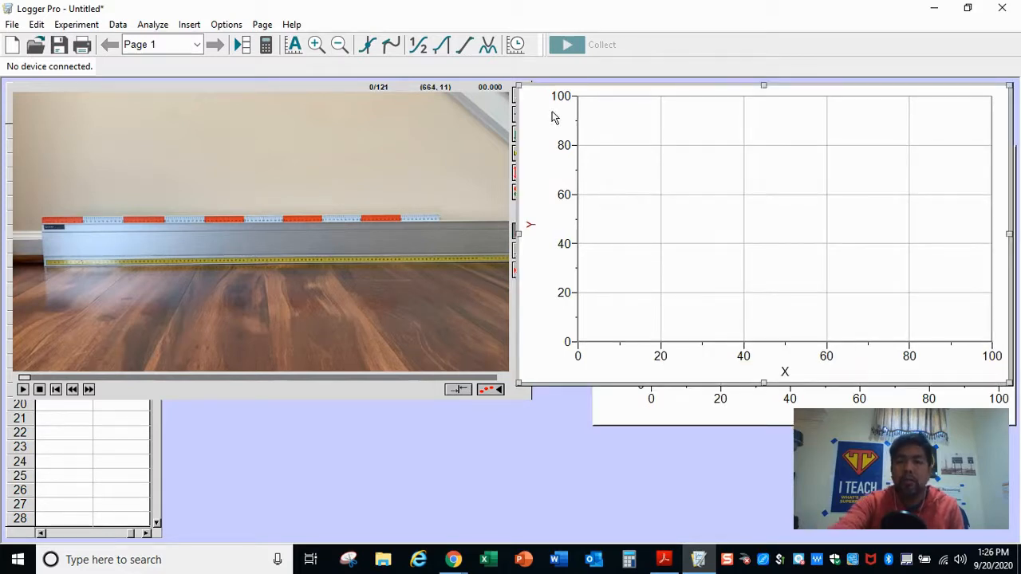
key(Delete)
Step: Move the video analysis graph of X and Y against time next to the movie and make it slightly taller
click(613, 157)
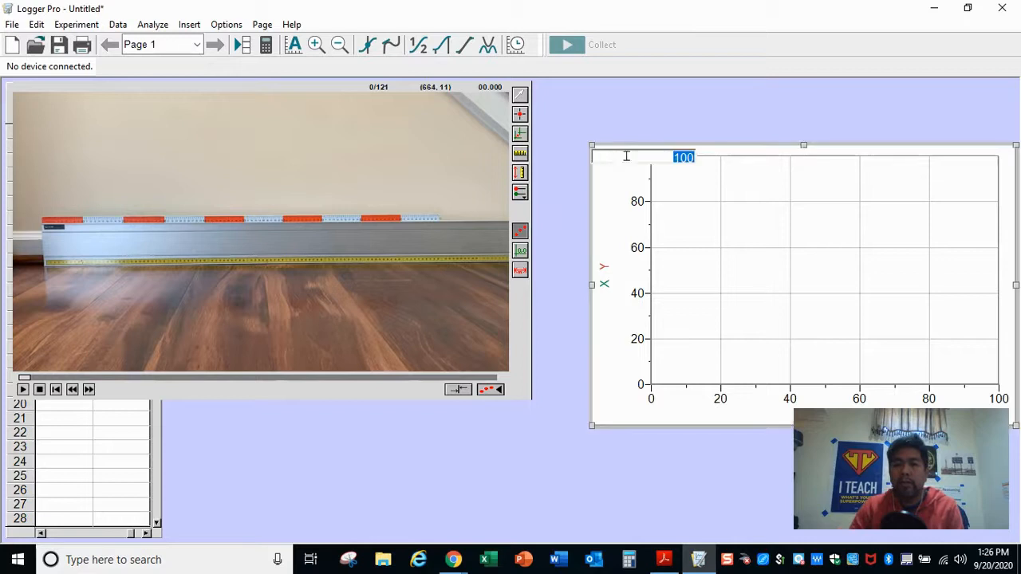
drag(780, 154, 728, 99)
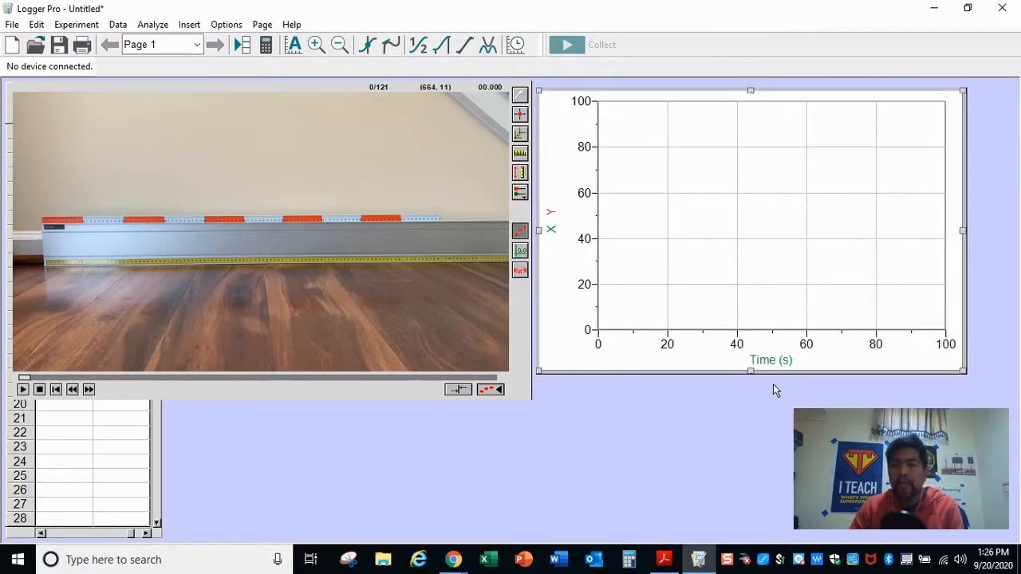
drag(752, 385, 752, 396)
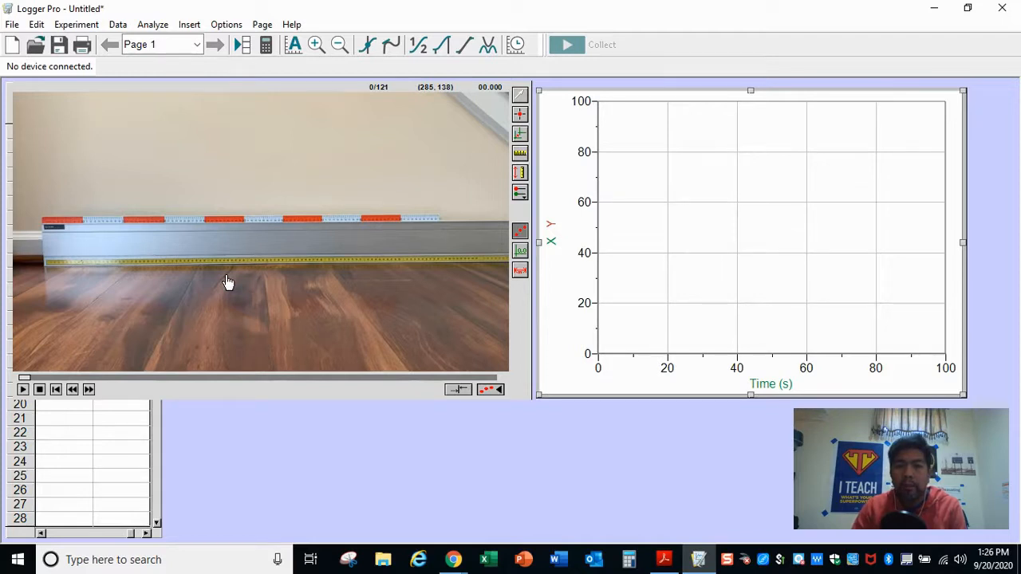
Step: Set the movie scale by marking the full length of the red-and-white metre stick as 1 m
click(520, 160)
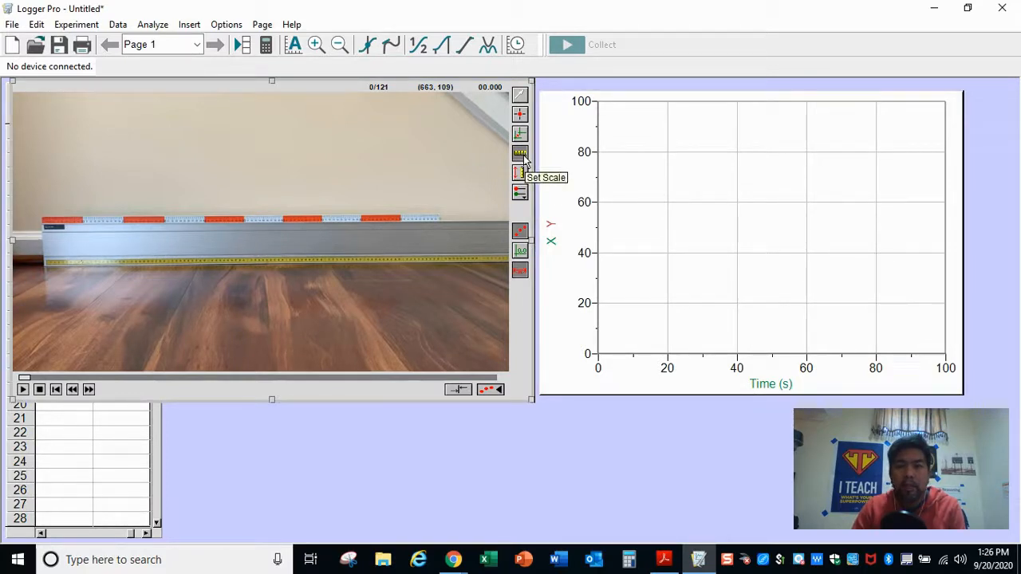
click(522, 159)
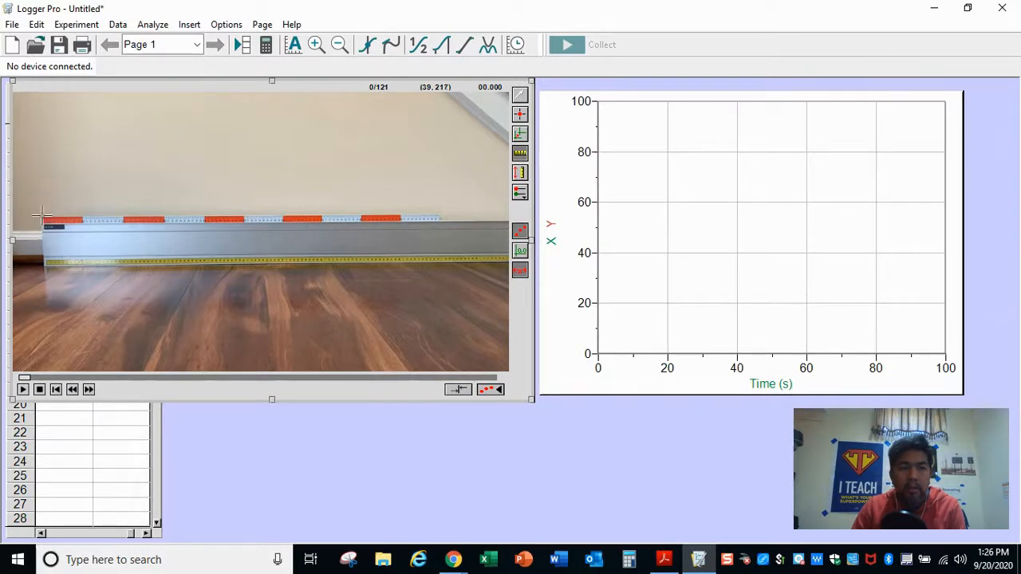
drag(43, 213, 444, 214)
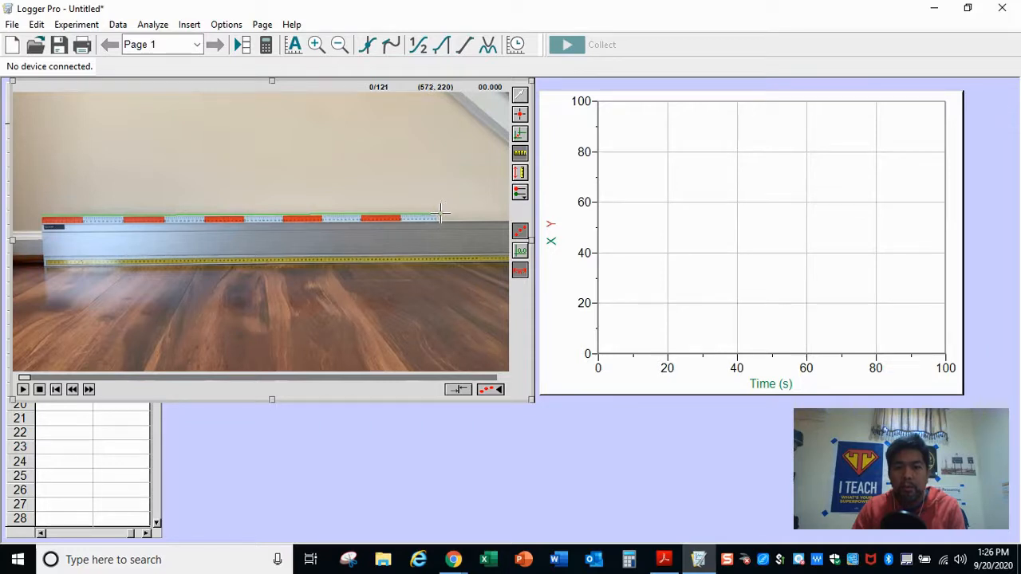
drag(441, 213, 441, 213)
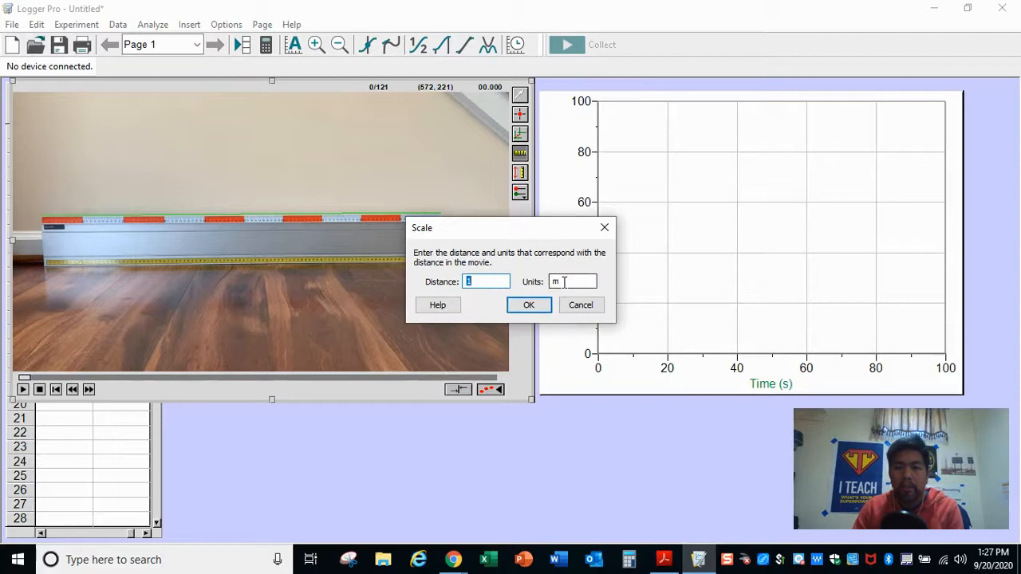
click(528, 306)
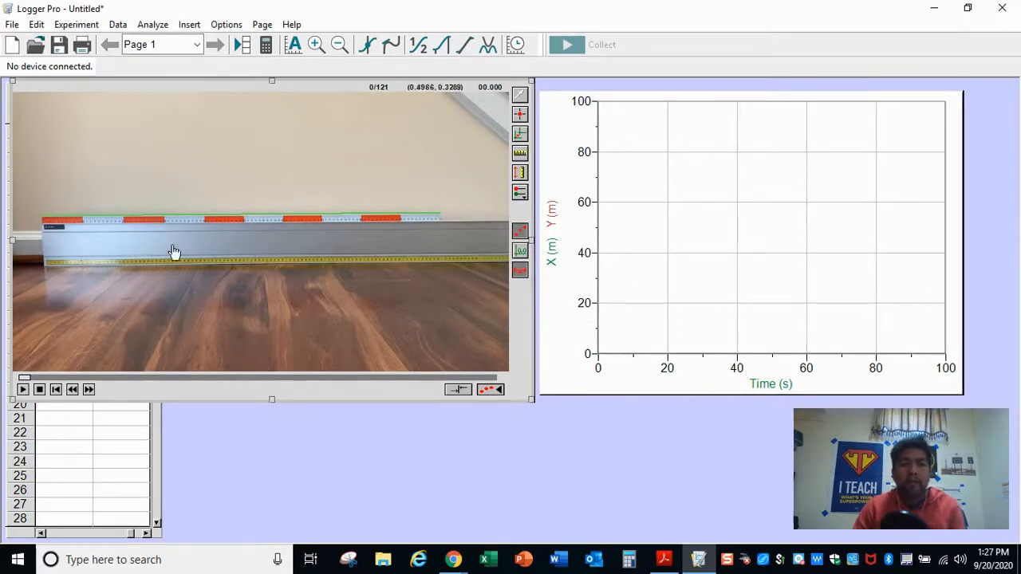
Step: Set the coordinate origin in the movie at the left end of the red-and-white metre stick
click(522, 134)
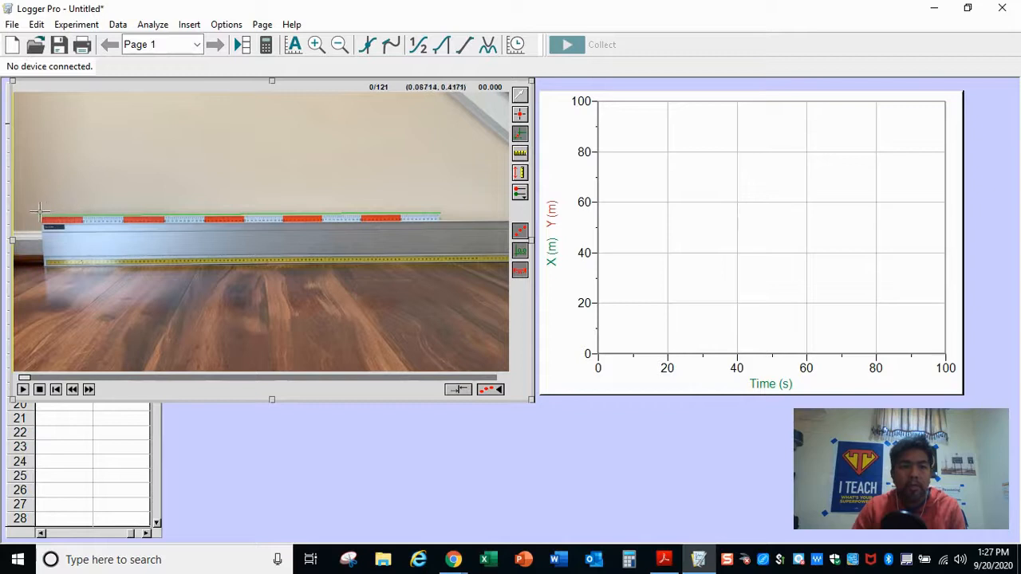
mouse_move(40, 209)
mouse_down()
mouse_move(50, 219)
mouse_move(31, 221)
mouse_move(40, 214)
mouse_up()
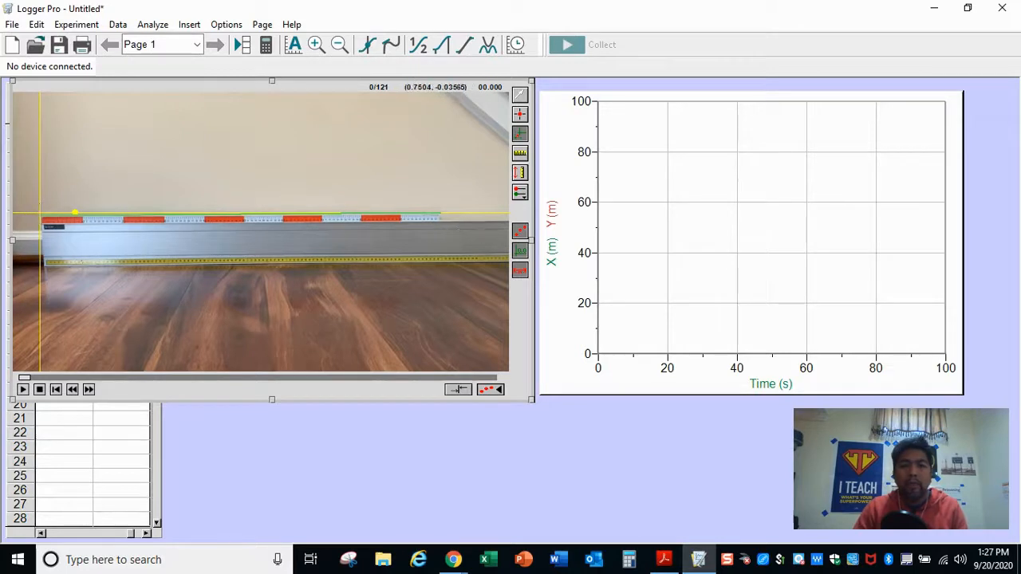
click(43, 213)
drag(152, 219, 370, 209)
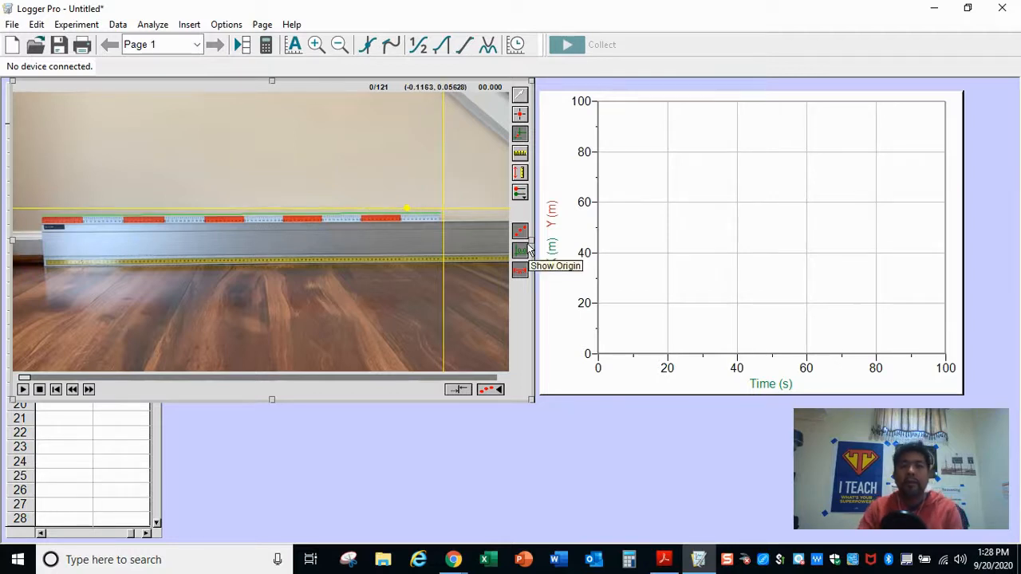
drag(444, 207, 351, 209)
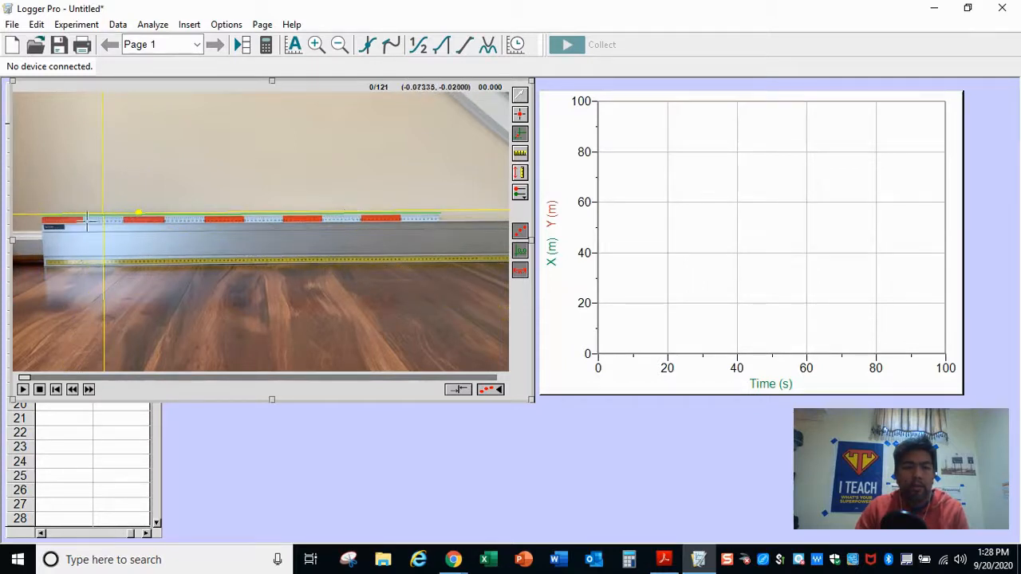
drag(102, 215, 43, 213)
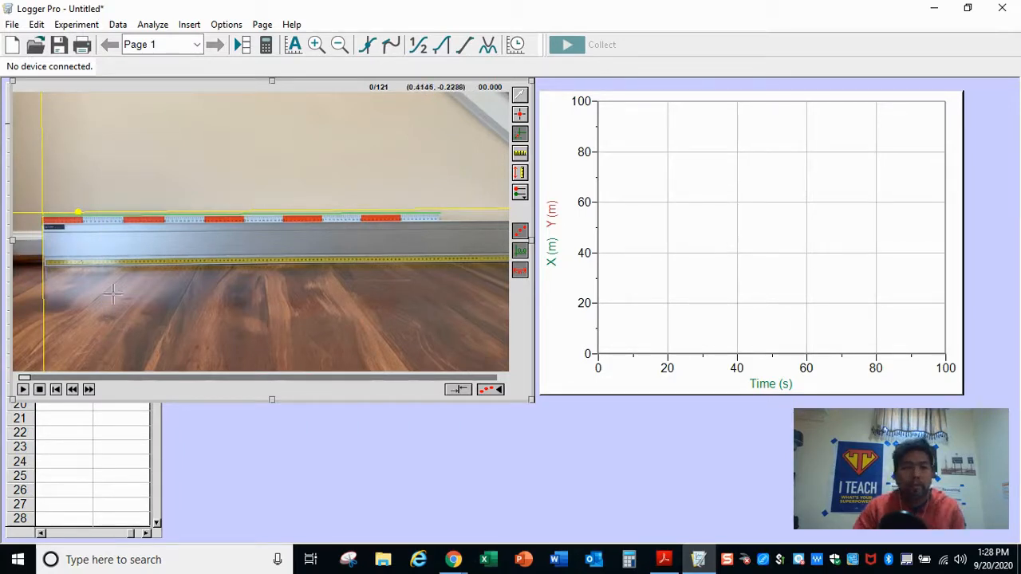
Step: Advance the movie frame by frame to frame 27, where the red buggy's front wheel lines up with the vertical axis
click(90, 390)
click(89, 390)
click(90, 390)
click(89, 390)
click(89, 390)
triple_click(89, 390)
triple_click(89, 390)
triple_click(89, 391)
triple_click(90, 390)
click(89, 390)
click(89, 390)
click(89, 390)
click(89, 390)
click(90, 391)
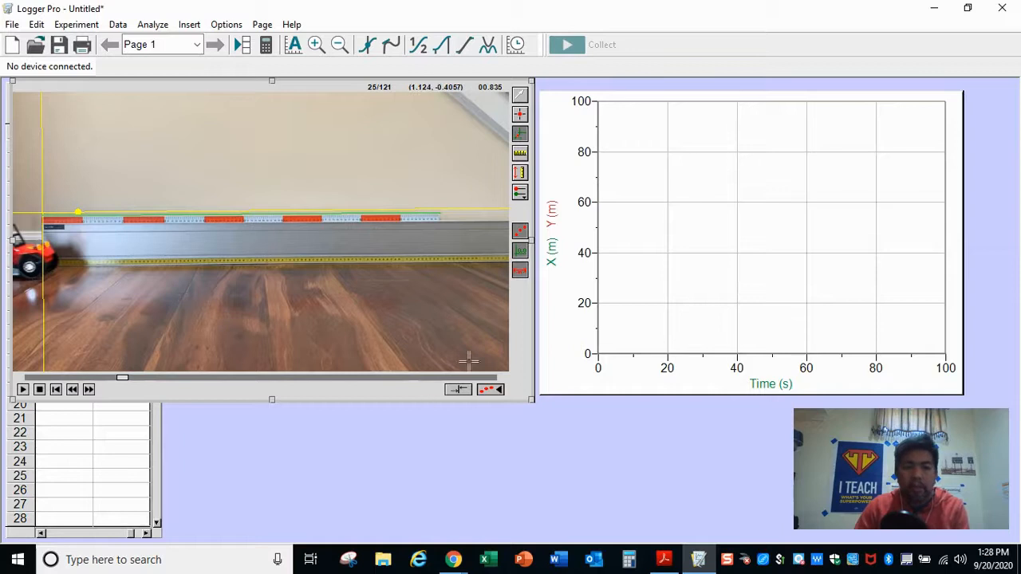
click(89, 389)
click(89, 390)
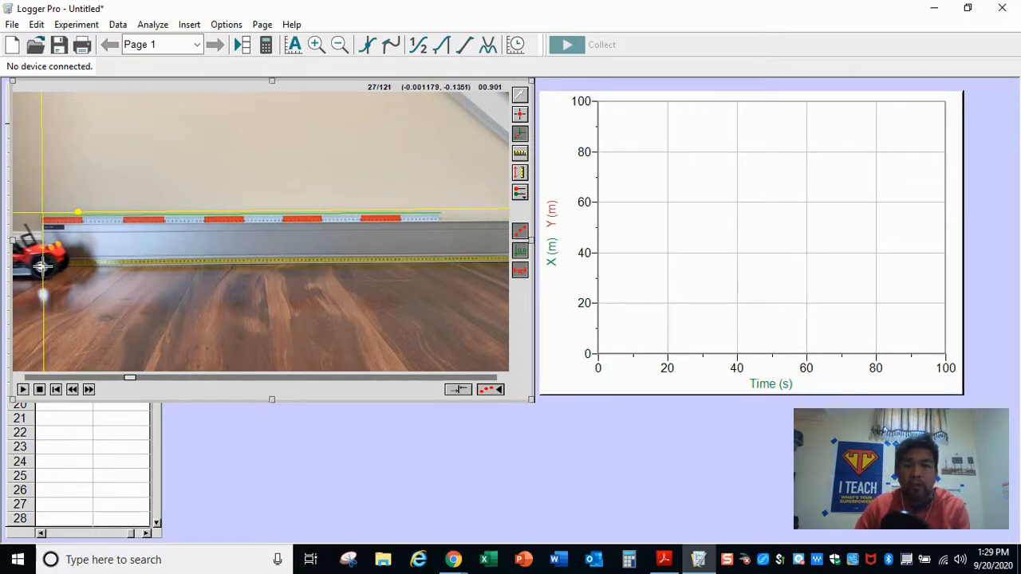
Step: Track the red buggy by marking a point at its front wheel centre in every movie frame from 27 through 48
click(519, 117)
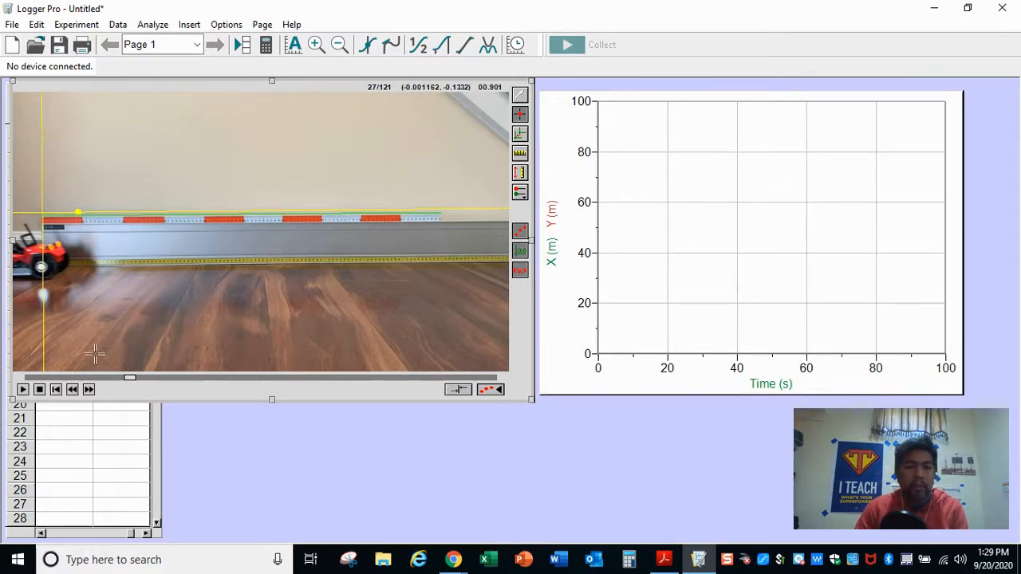
click(41, 268)
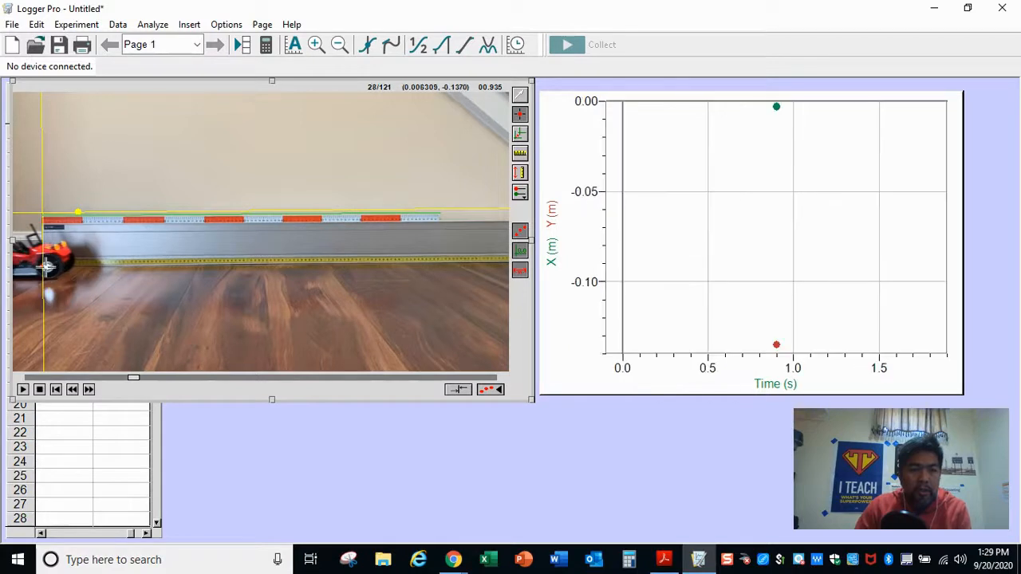
click(48, 267)
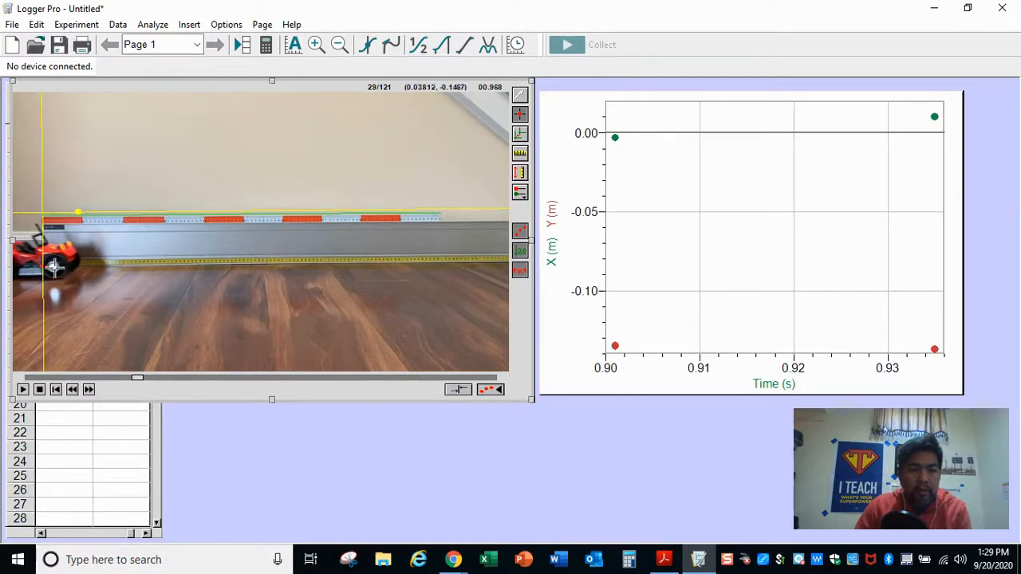
click(53, 267)
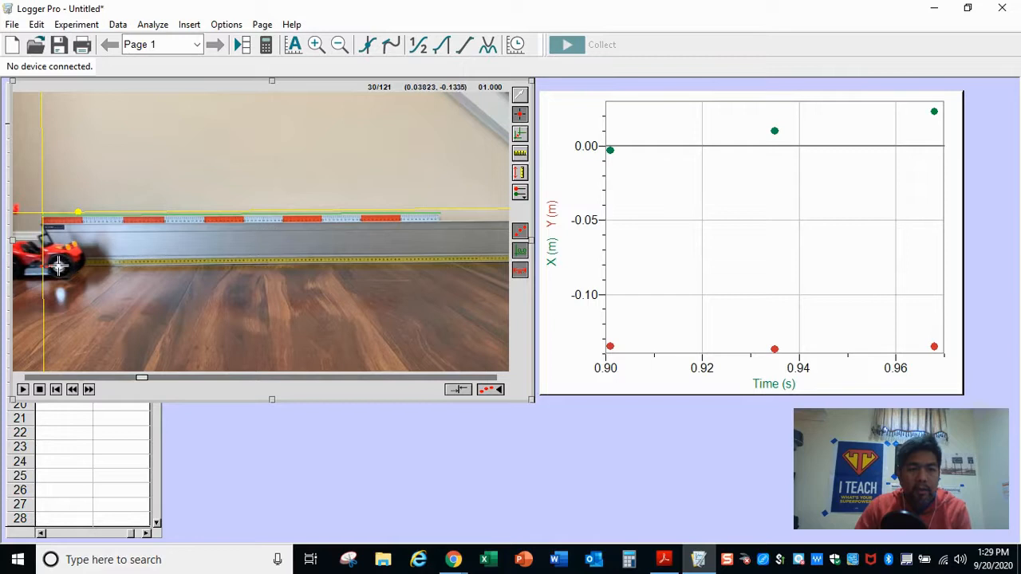
click(62, 267)
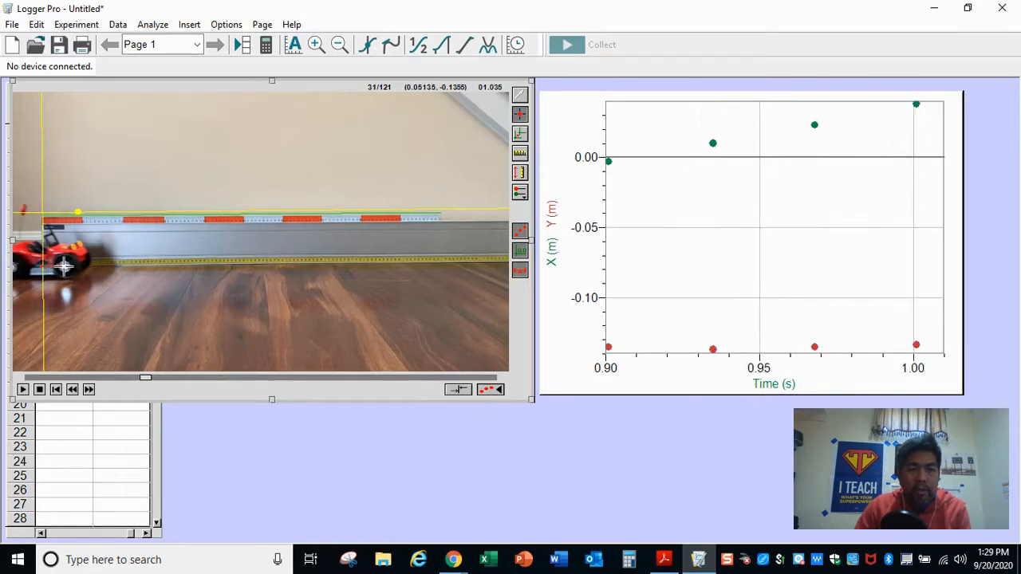
click(65, 267)
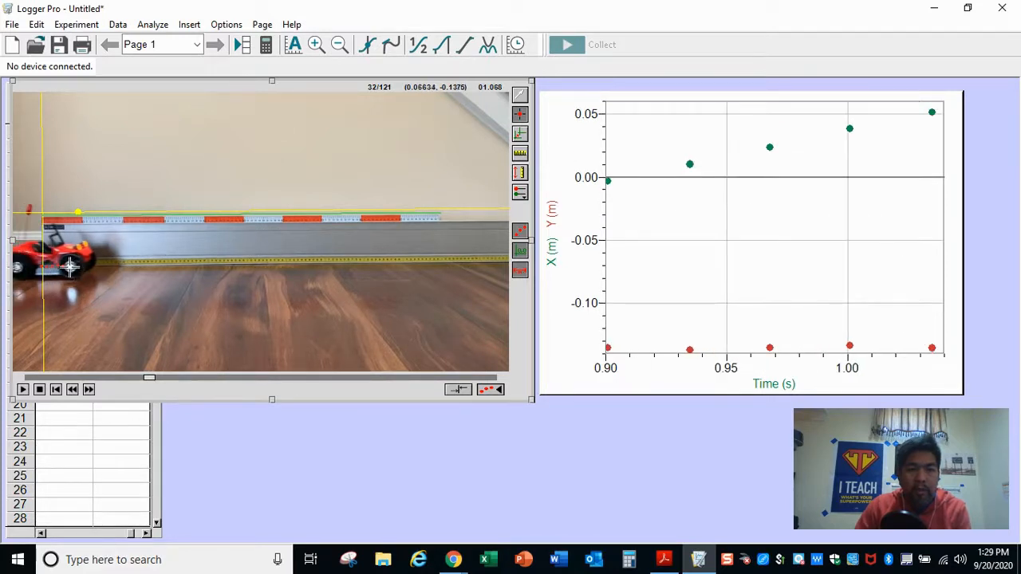
click(72, 267)
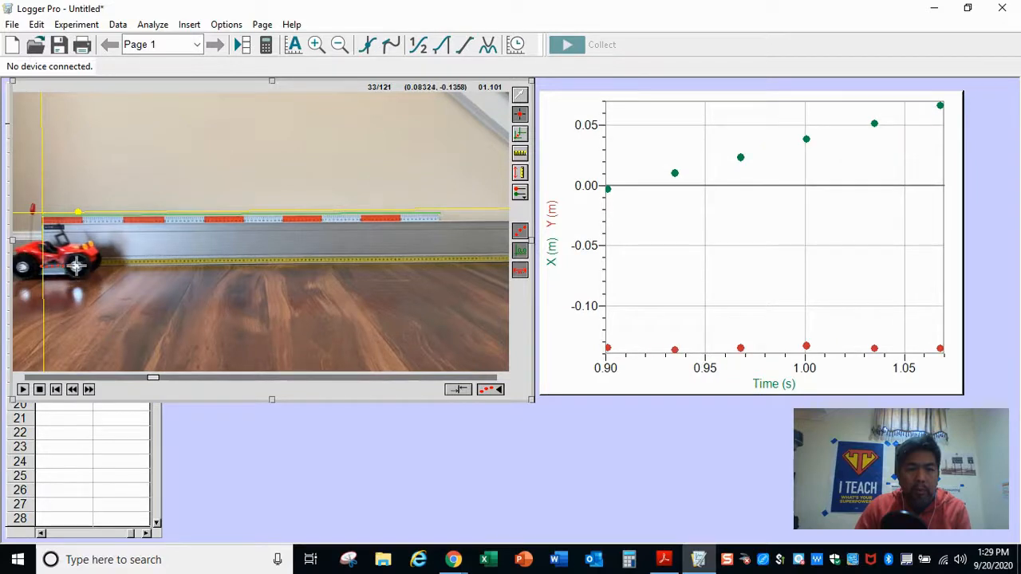
click(76, 267)
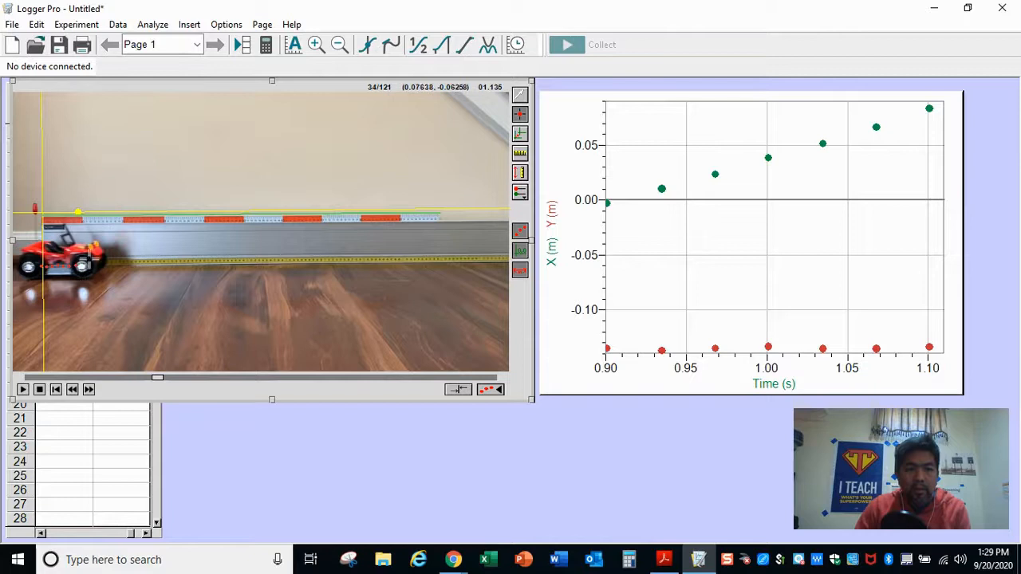
click(83, 265)
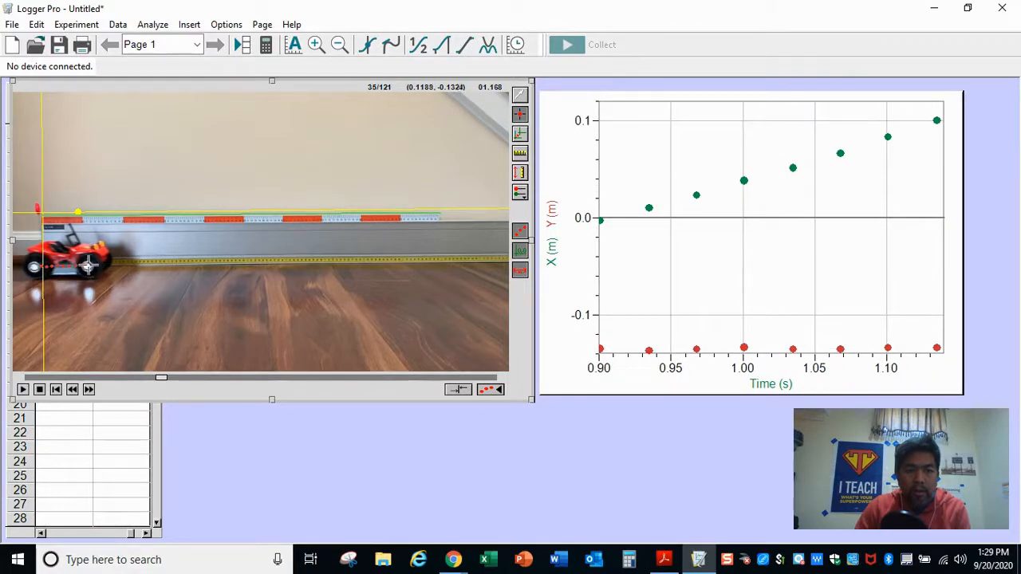
click(88, 266)
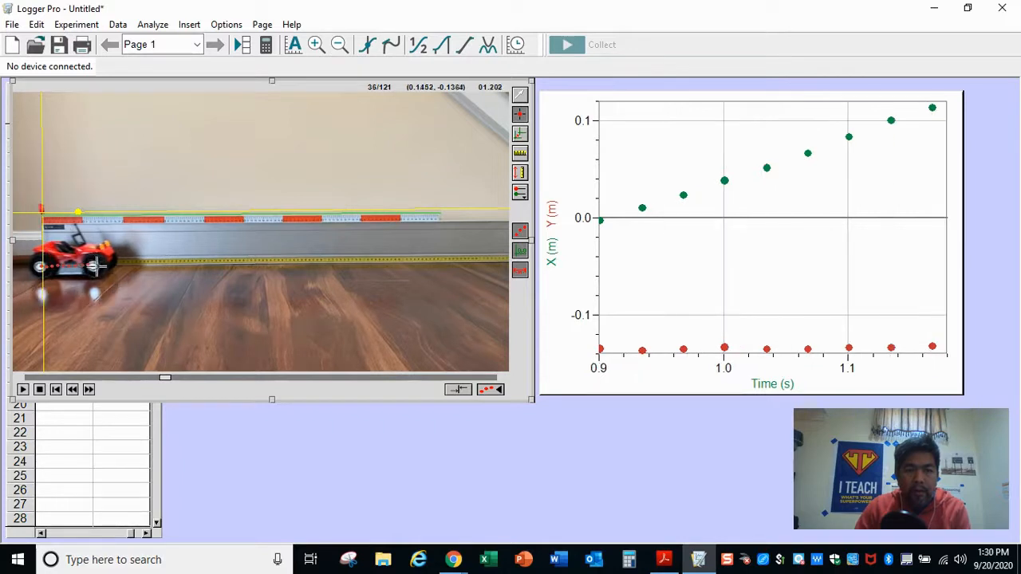
click(94, 266)
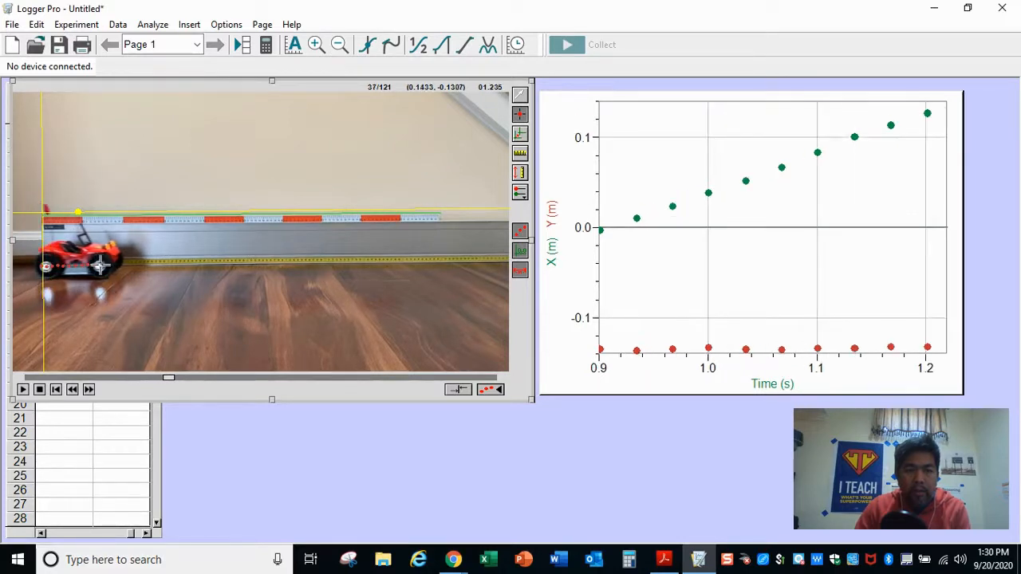
click(99, 266)
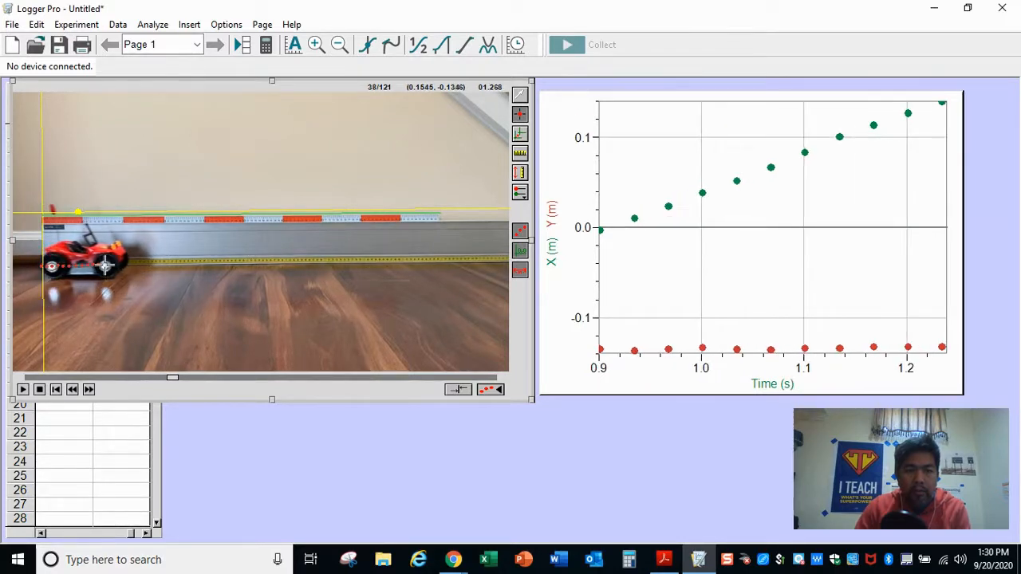
click(106, 266)
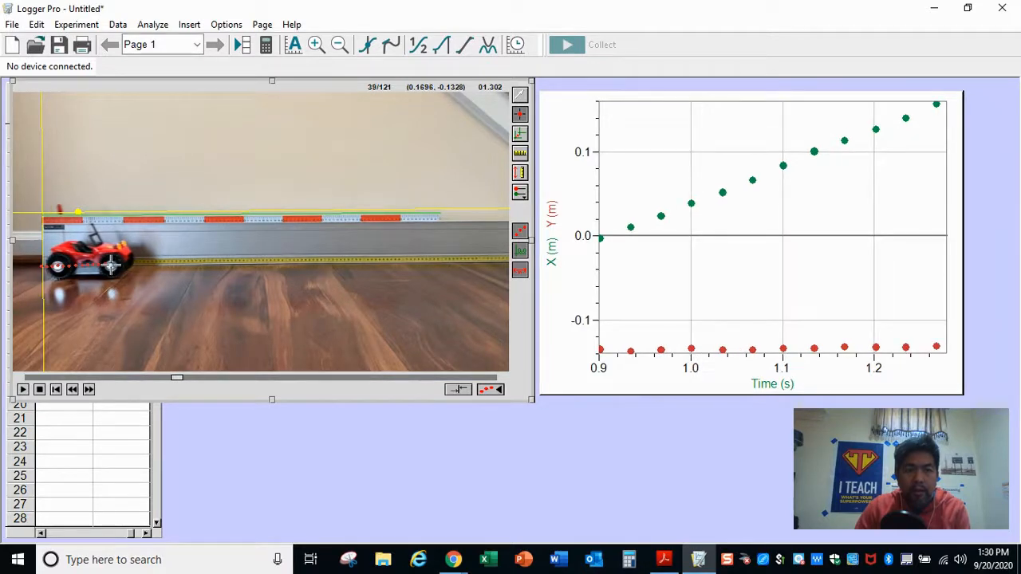
click(111, 266)
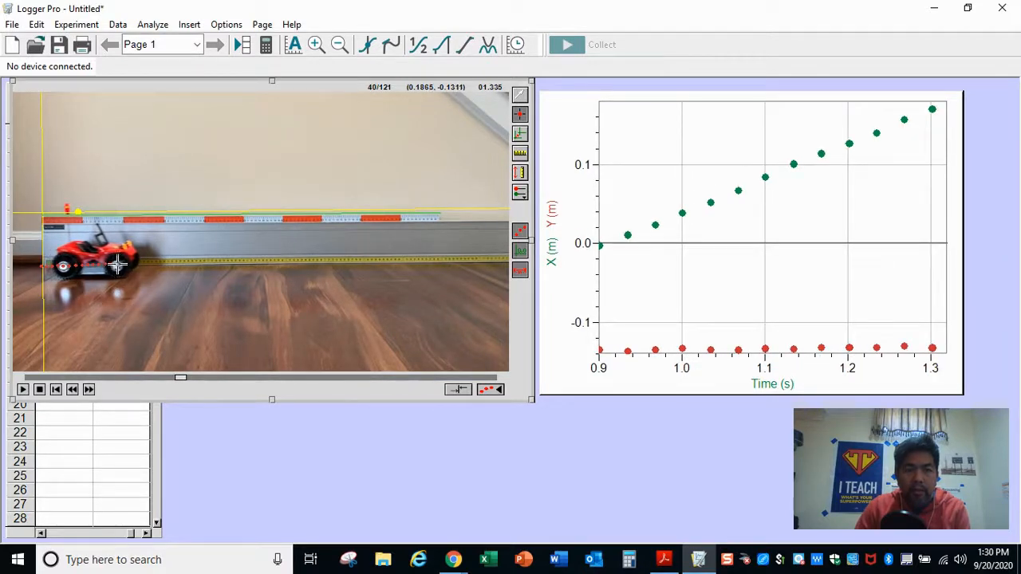
click(117, 265)
click(124, 265)
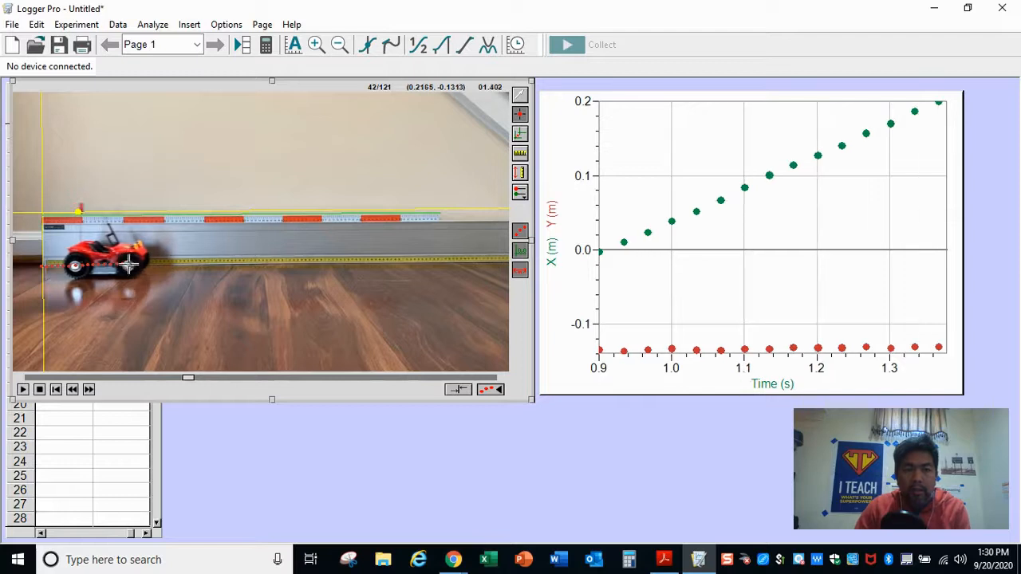
click(134, 266)
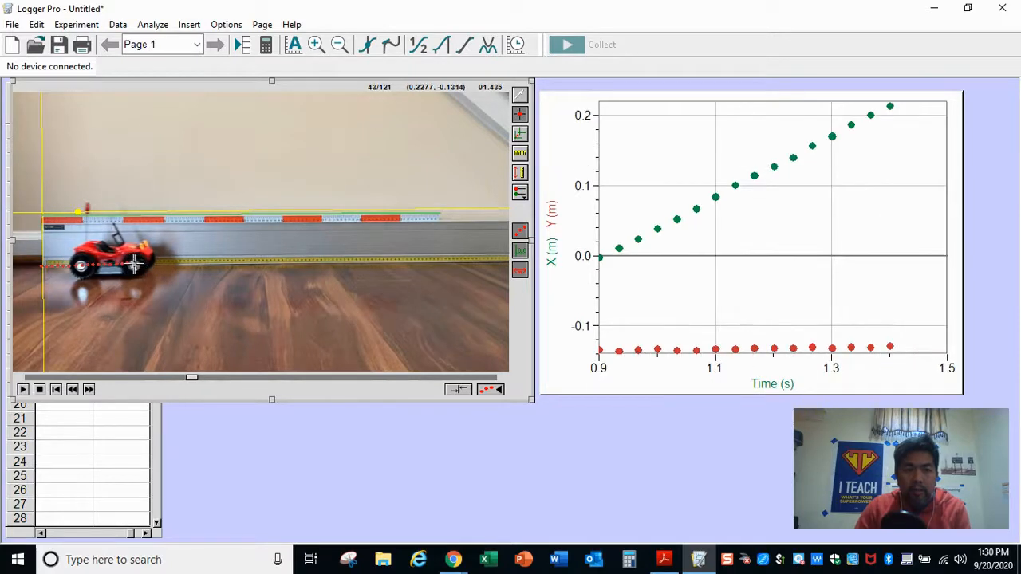
click(141, 266)
click(148, 268)
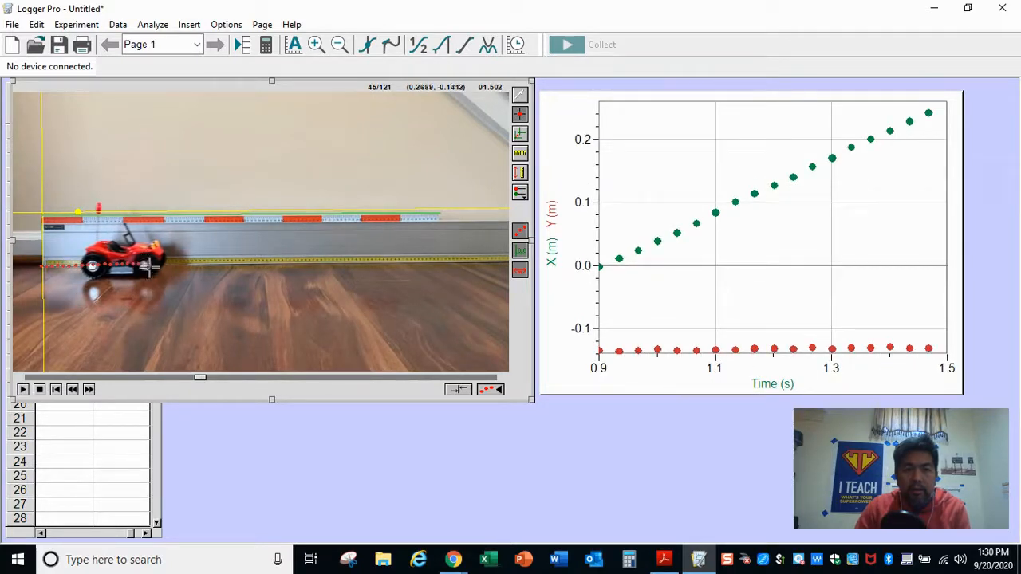
click(145, 266)
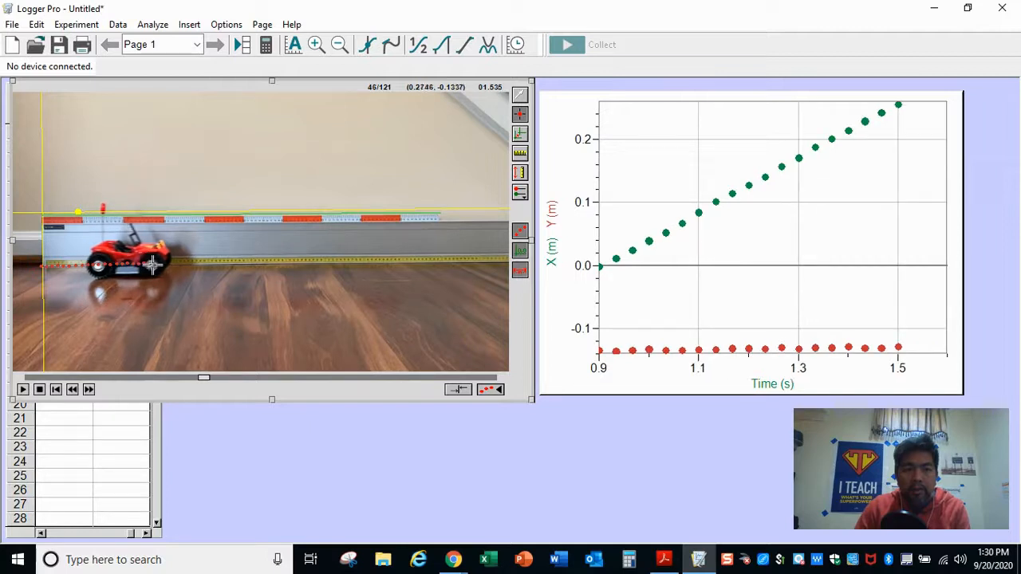
click(157, 265)
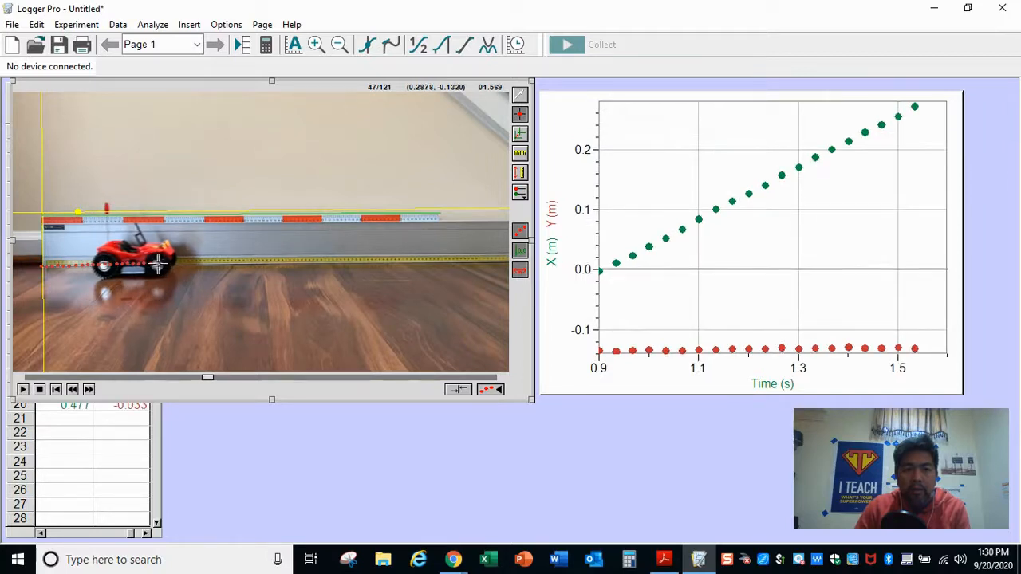
click(161, 265)
click(165, 266)
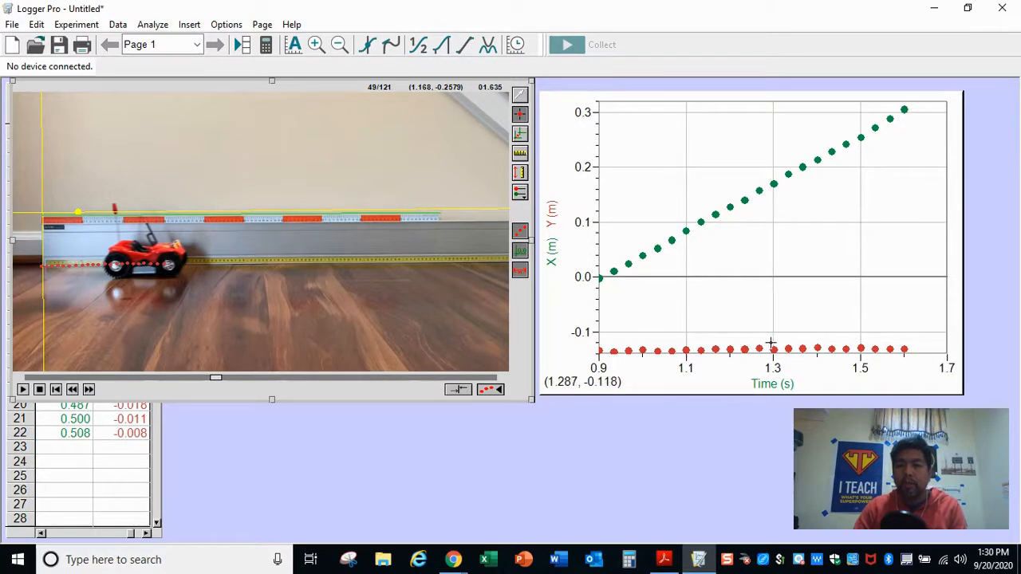
Step: Show only X against time on the graph, leaving Y off the vertical axis
click(558, 216)
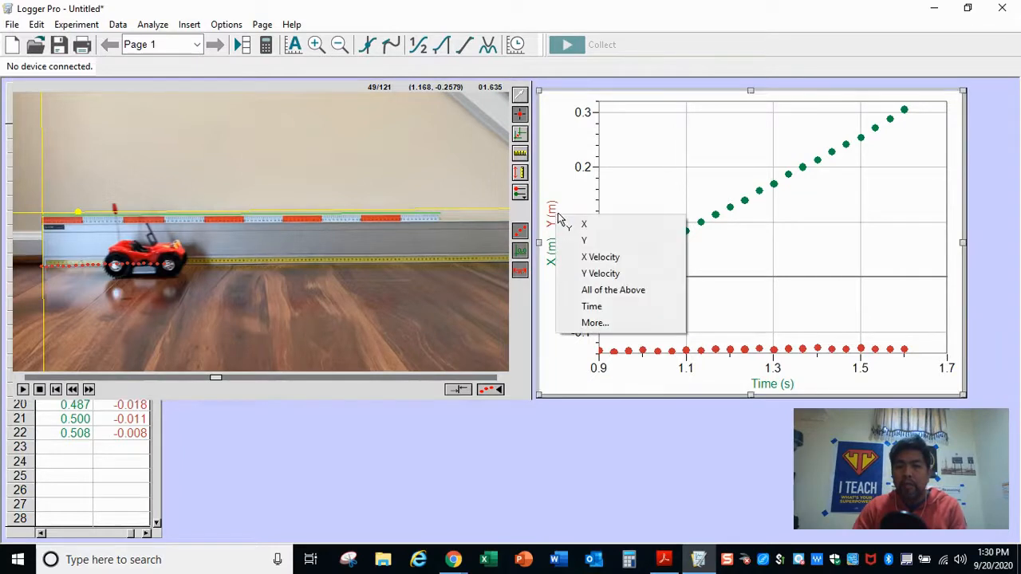
click(585, 240)
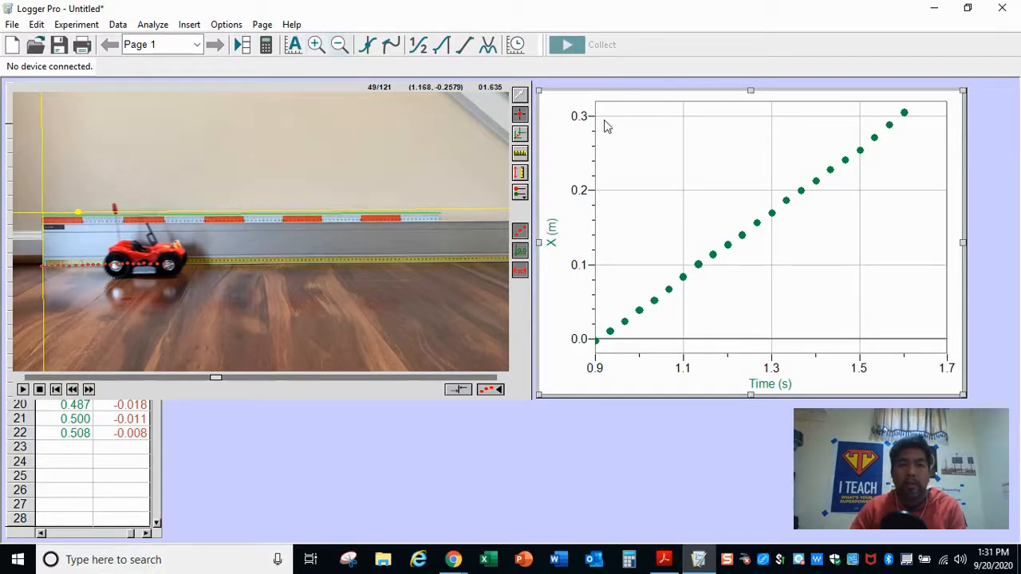
Step: Apply a linear fit to the X data and move its results box above the fitted line, clear of the data points
click(466, 48)
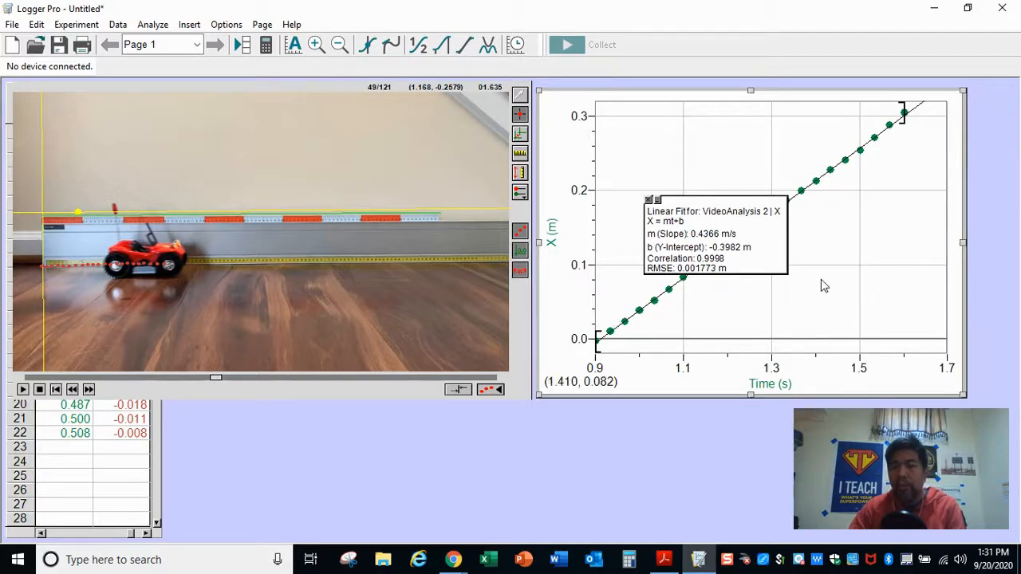
drag(674, 200, 679, 164)
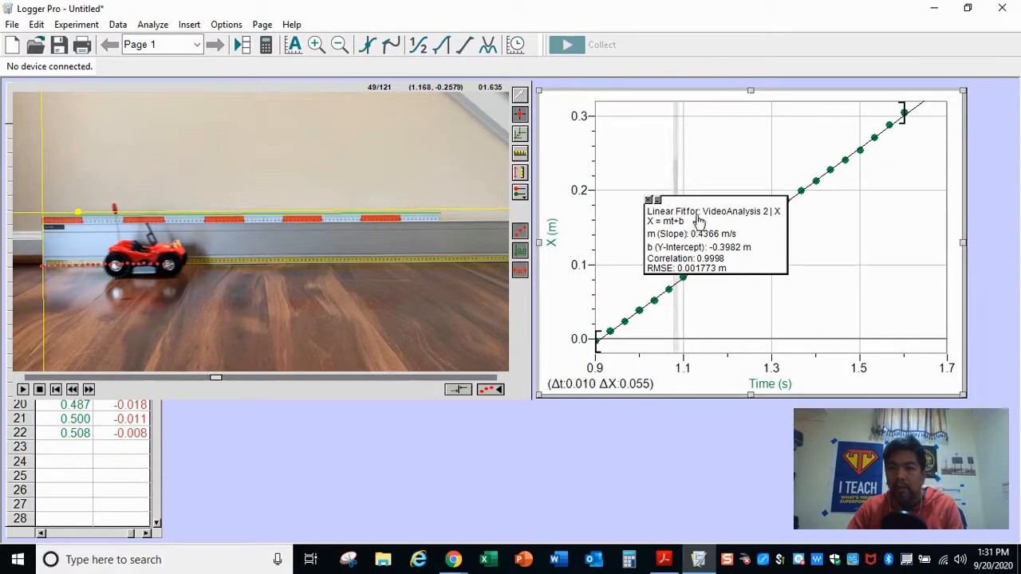
drag(764, 246, 741, 176)
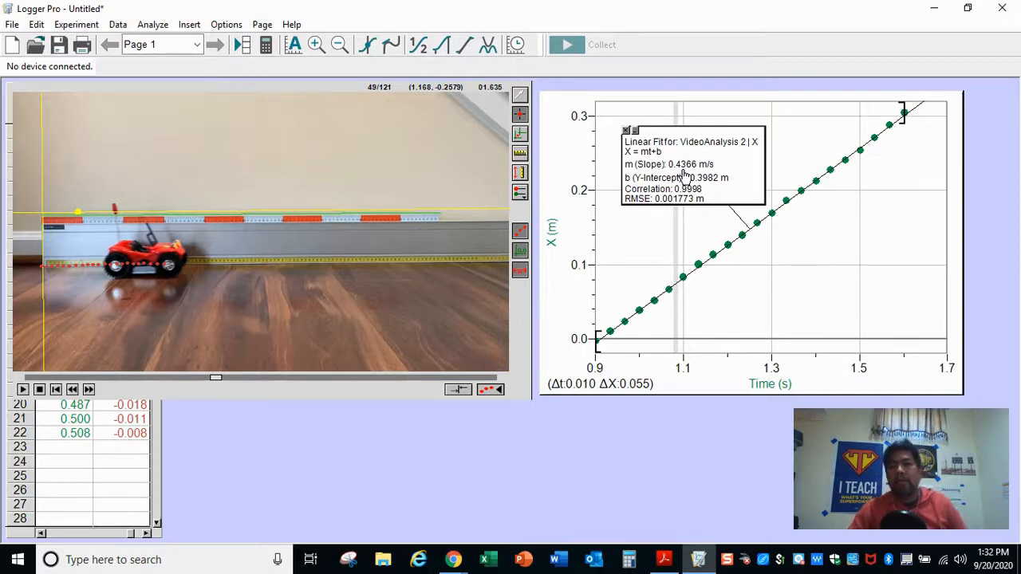
click(11, 26)
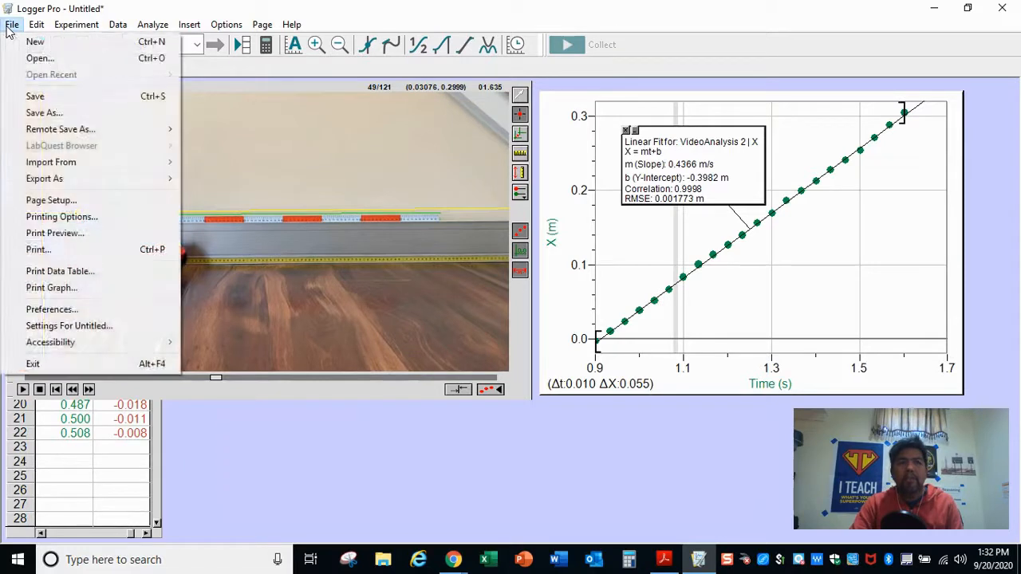
click(53, 114)
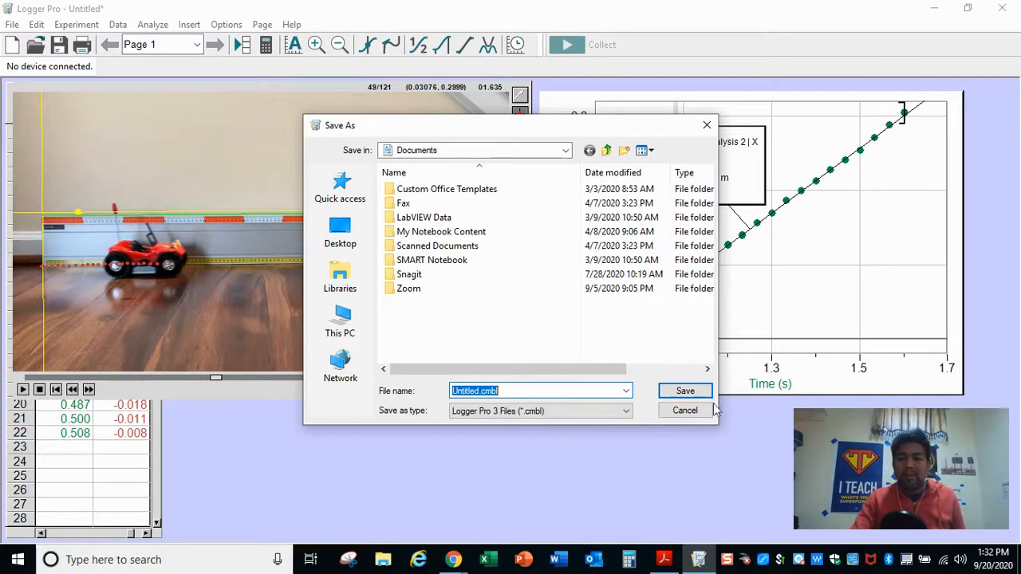
click(684, 413)
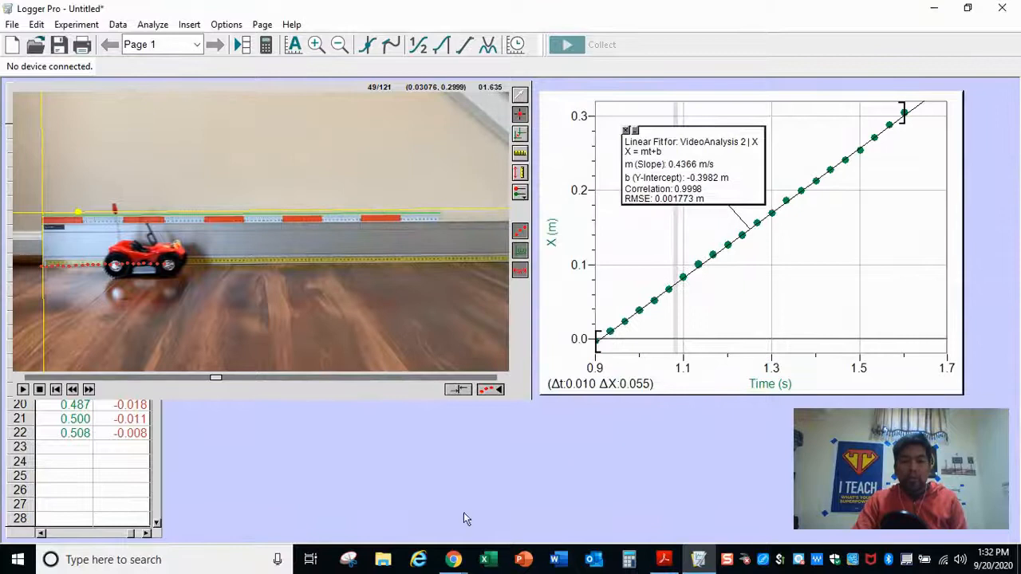
Step: Search Windows for "snipping" and view the taskbar pinning option for the Snipping Tool
click(349, 559)
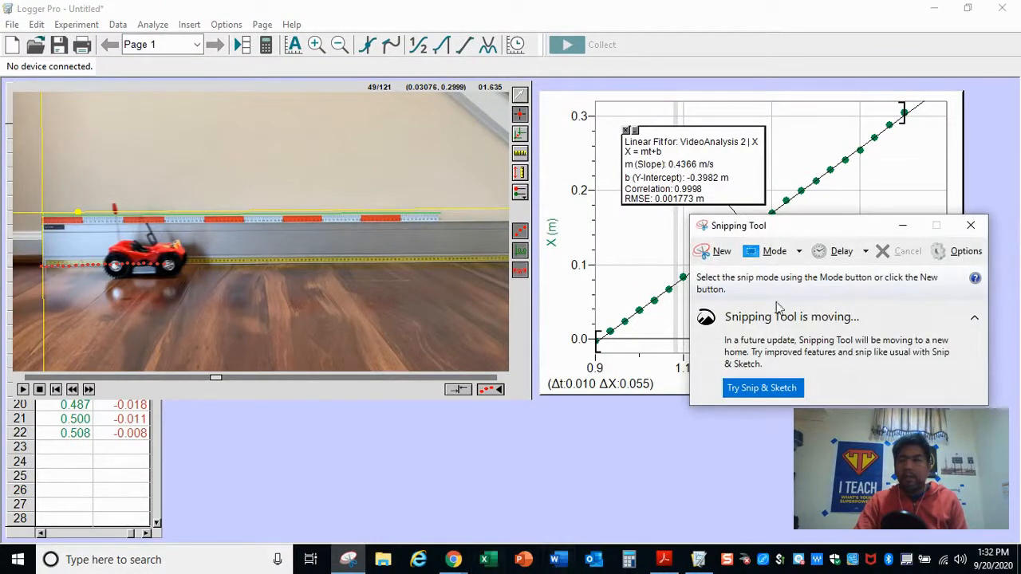
click(903, 226)
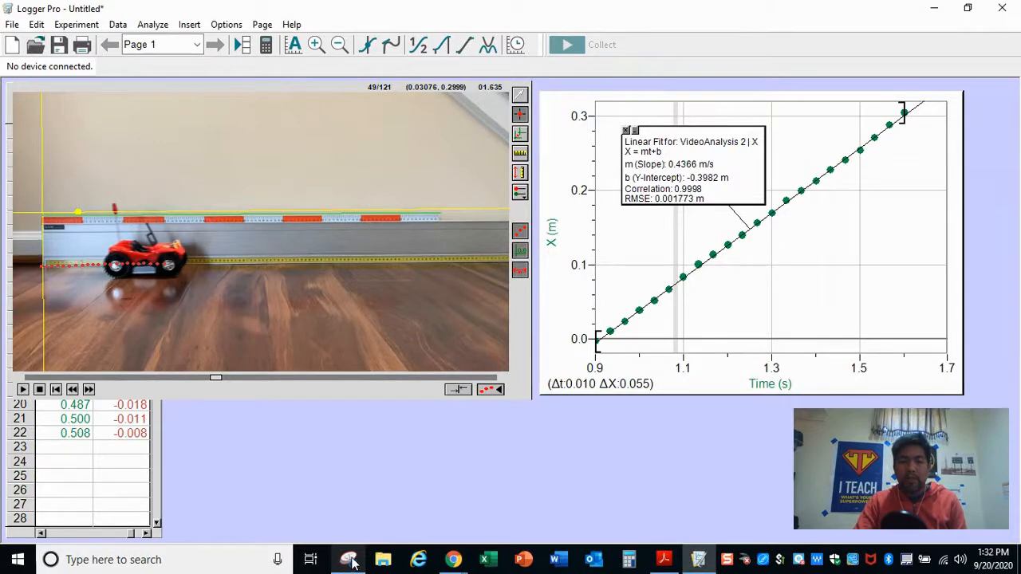
click(212, 565)
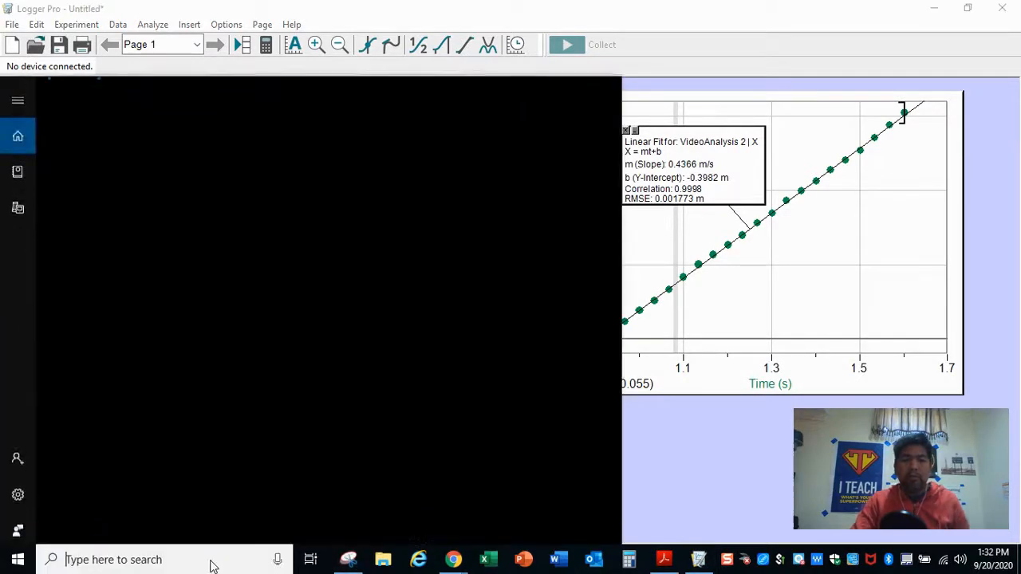
text(snipping)
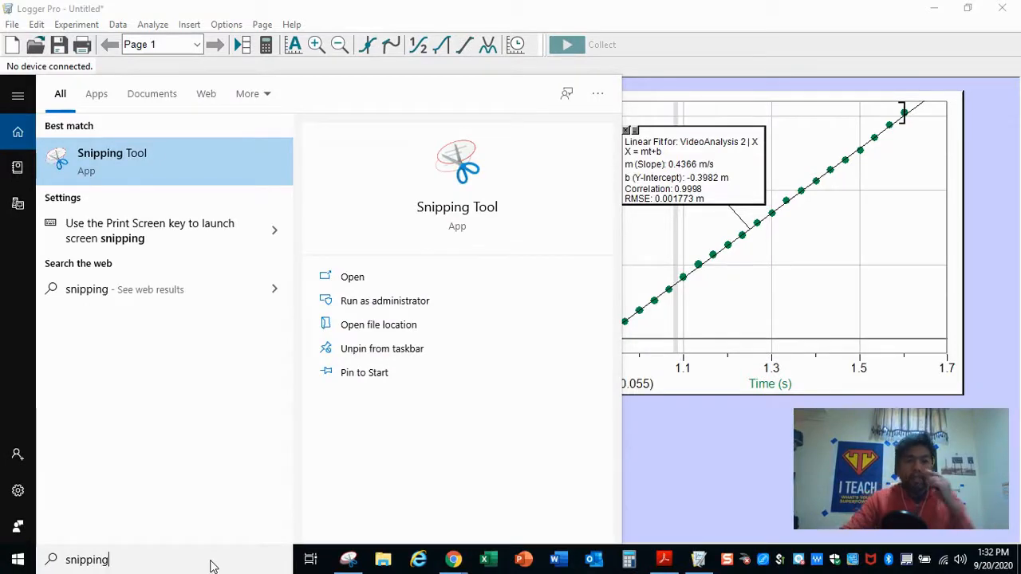
right_click(132, 178)
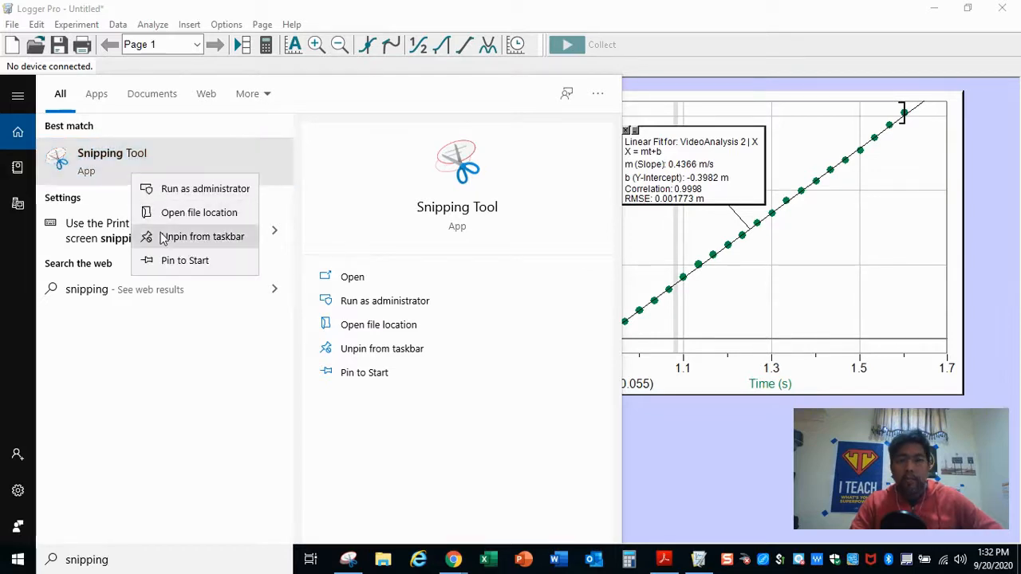
click(662, 487)
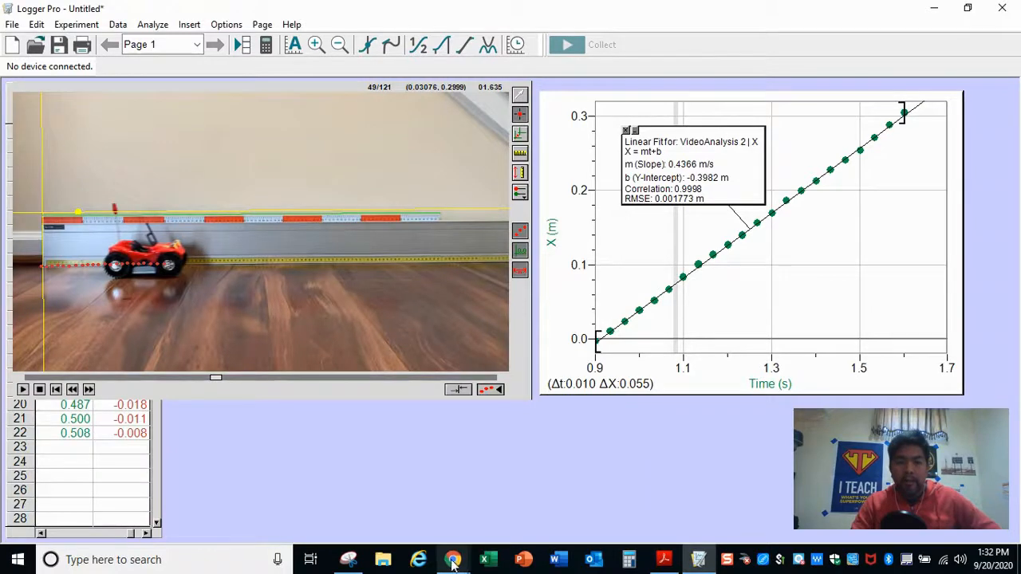
Step: Capture a rectangular snip in Snipping Tool covering the buggy video and the fitted X-time graph
click(343, 562)
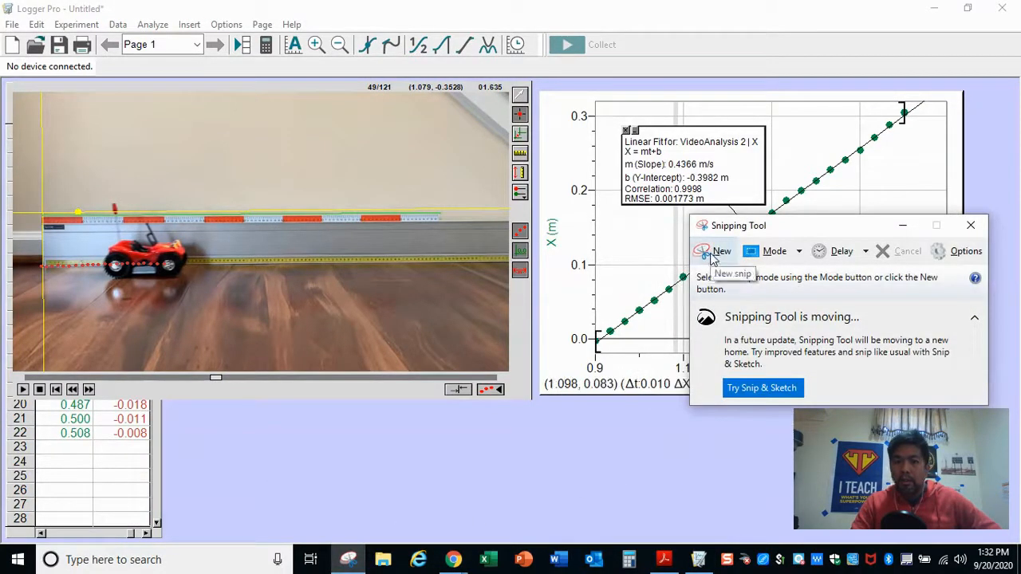
click(714, 254)
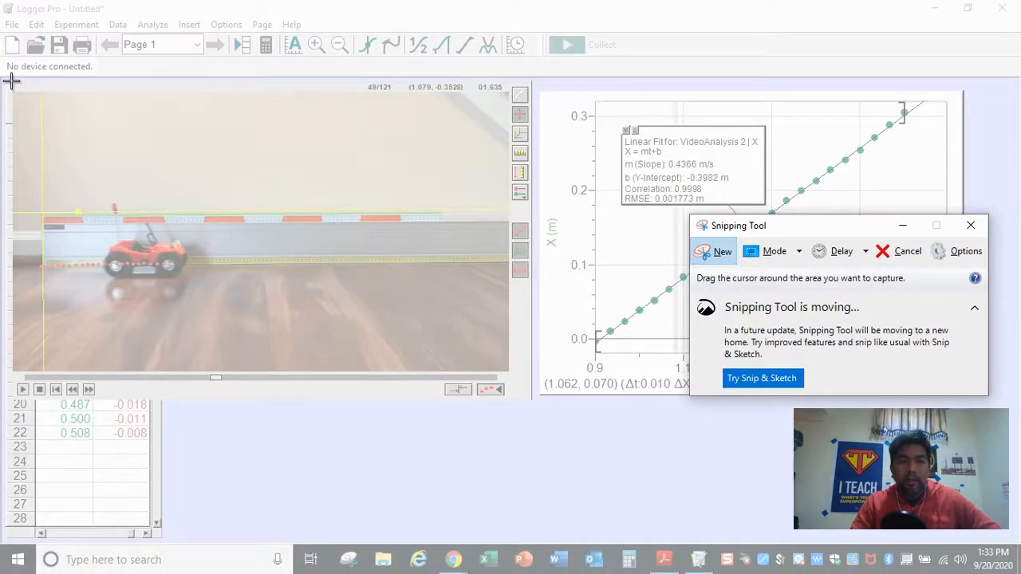
drag(11, 81, 973, 406)
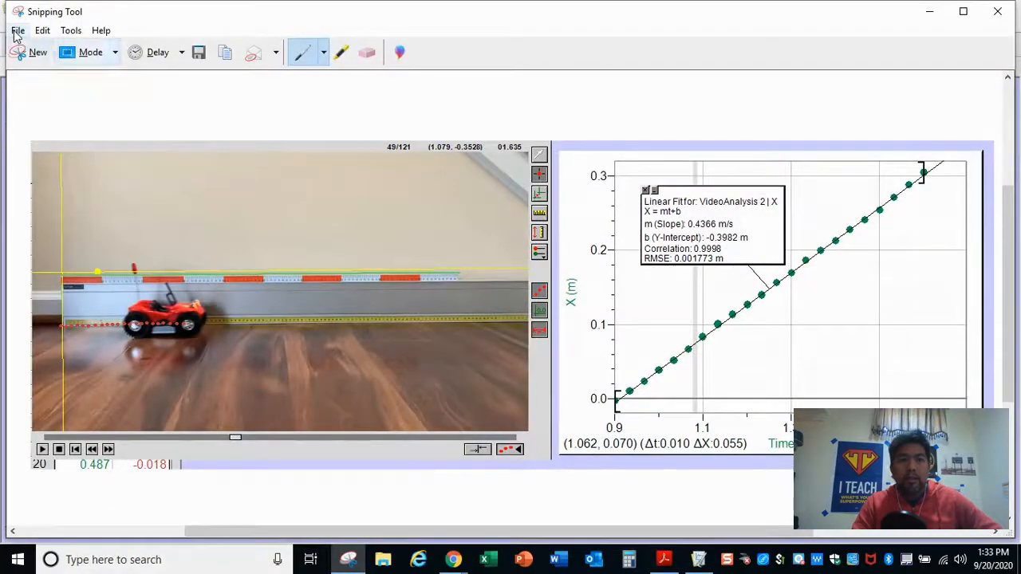
Step: Prepare to save the snip in Pictures as a PNG named with the student's surname followed by "_Red Buggy", and cancel the save
click(17, 32)
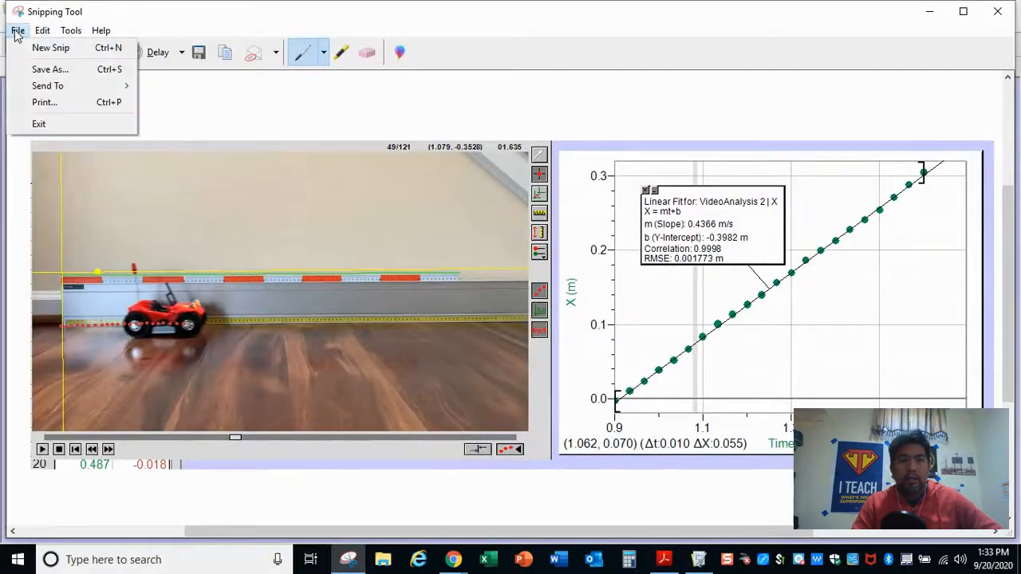
click(49, 69)
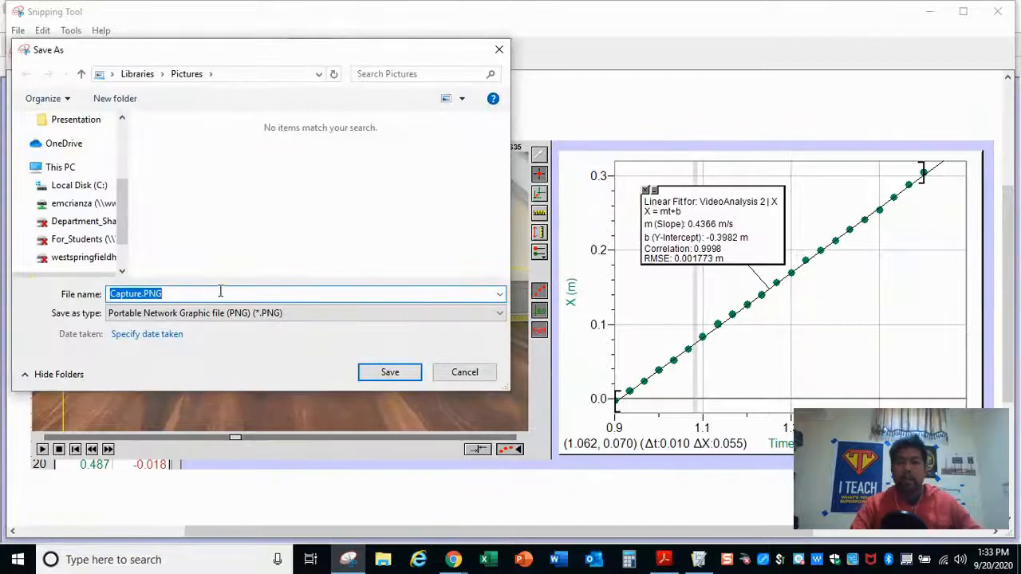
text(Crianza_E)
key(BackSpace)
text(Red Buggy)
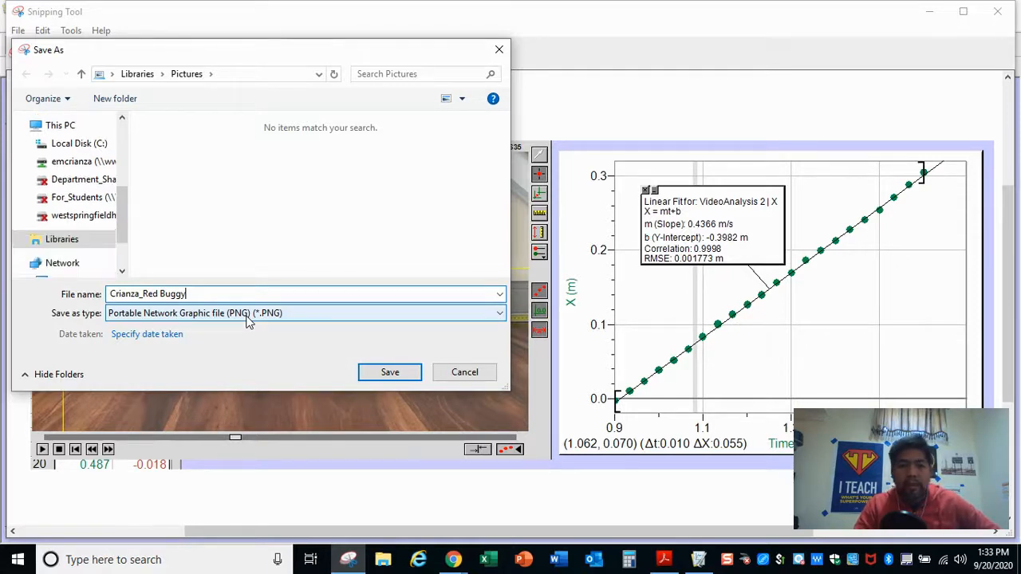
click(464, 373)
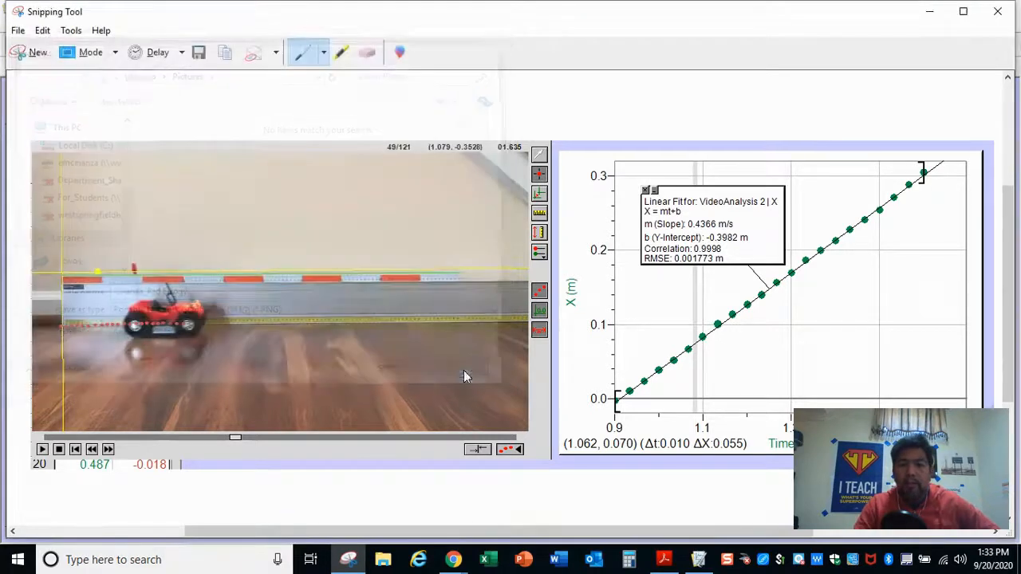
Step: Minimize the Snipping Tool window to return to the video analysis in Logger Pro
click(929, 11)
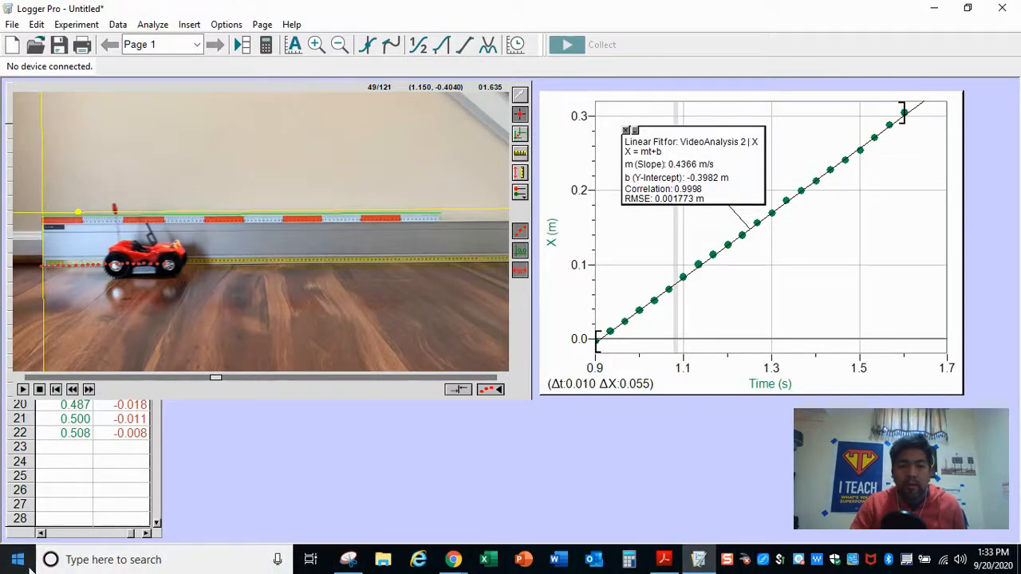
mouse_move(453, 559)
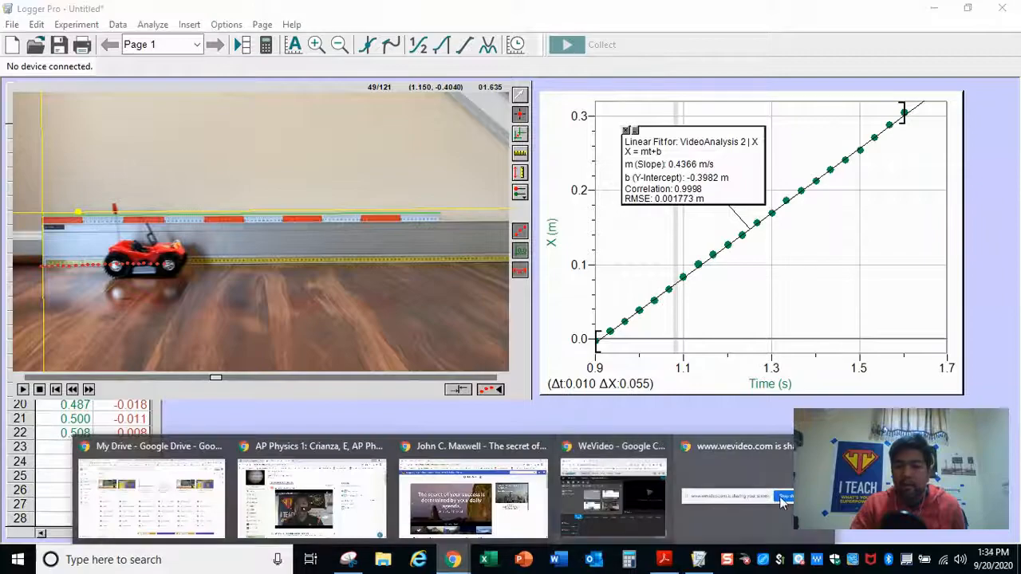